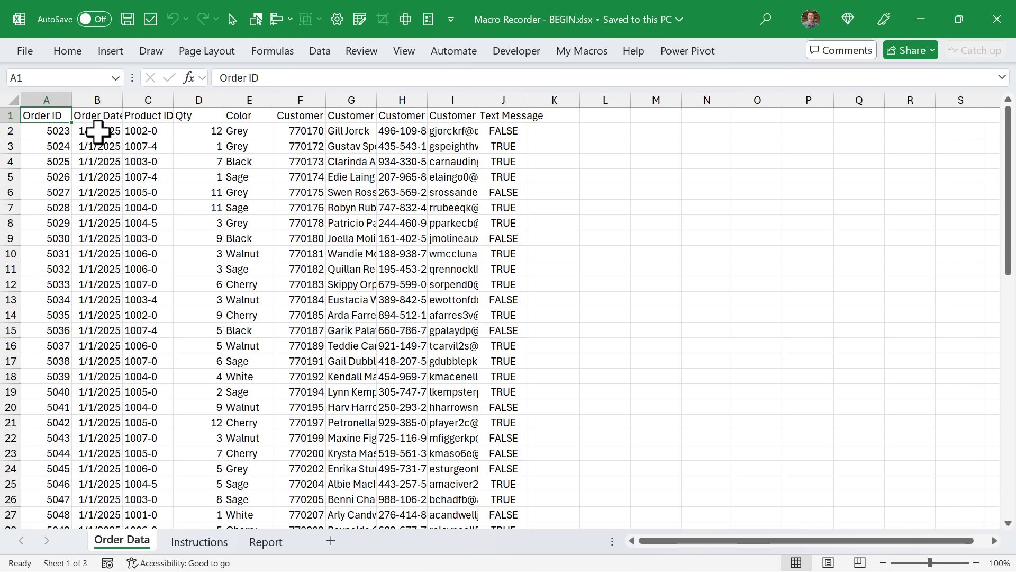
# - Review the six steps on the Instructions sheet, then view the finished Manufacturing Orders table on the Report sheet
pyautogui.click(185, 543)
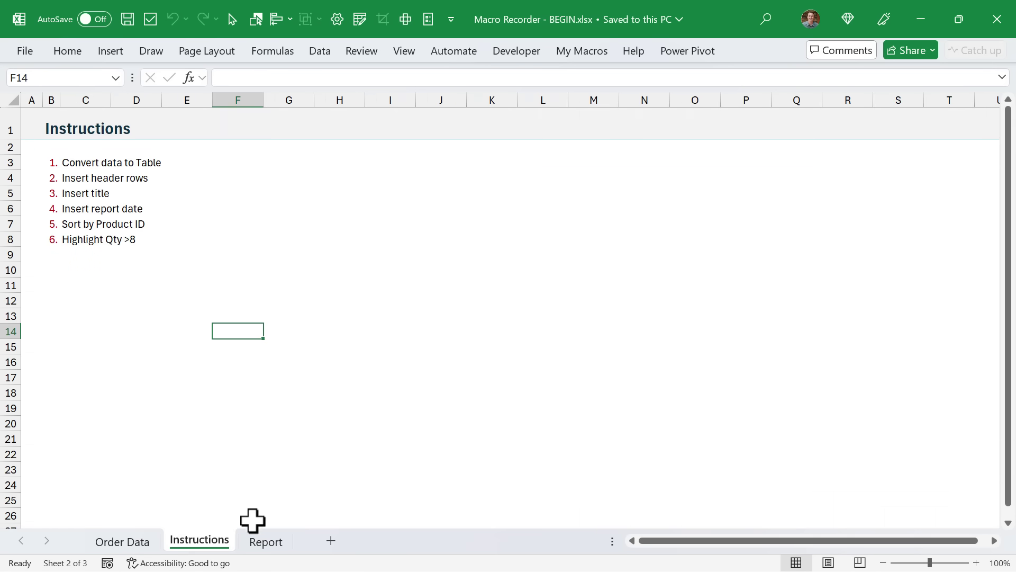
pyautogui.click(265, 544)
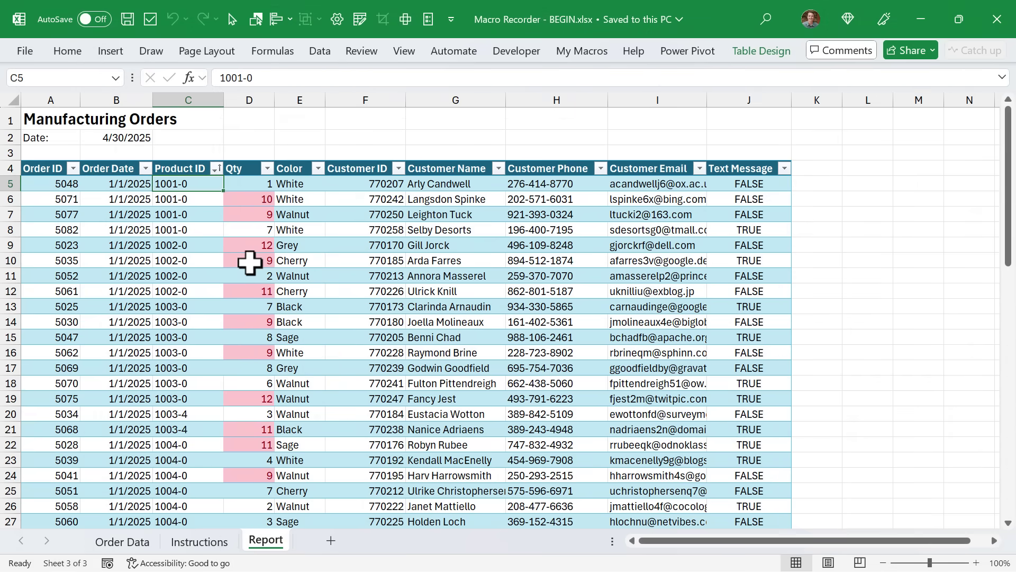
# - Return to Order Data, pin the ribbon, and enable the Developer tab under Customize Ribbon
pyautogui.click(120, 541)
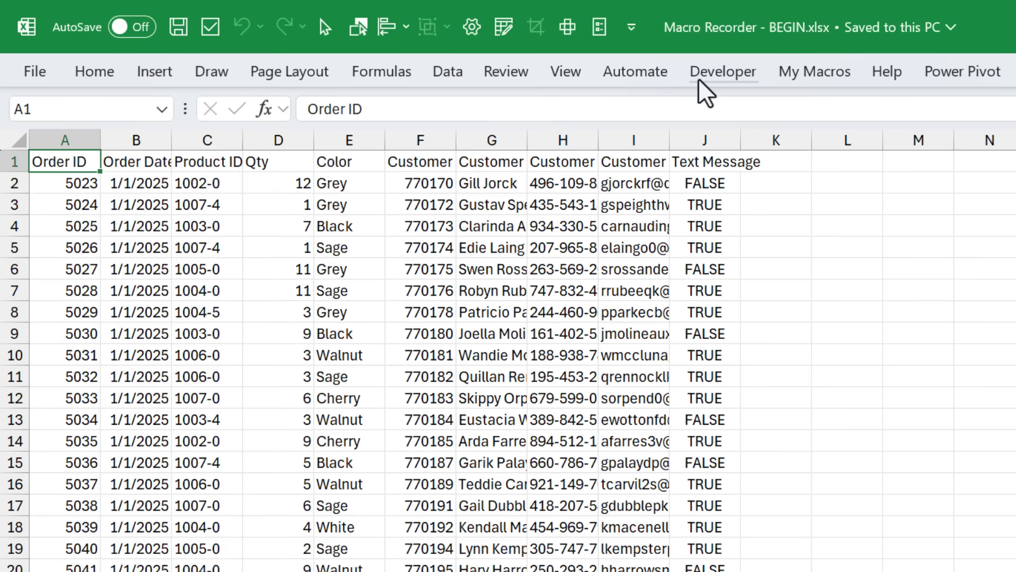
pyautogui.doubleClick(711, 75)
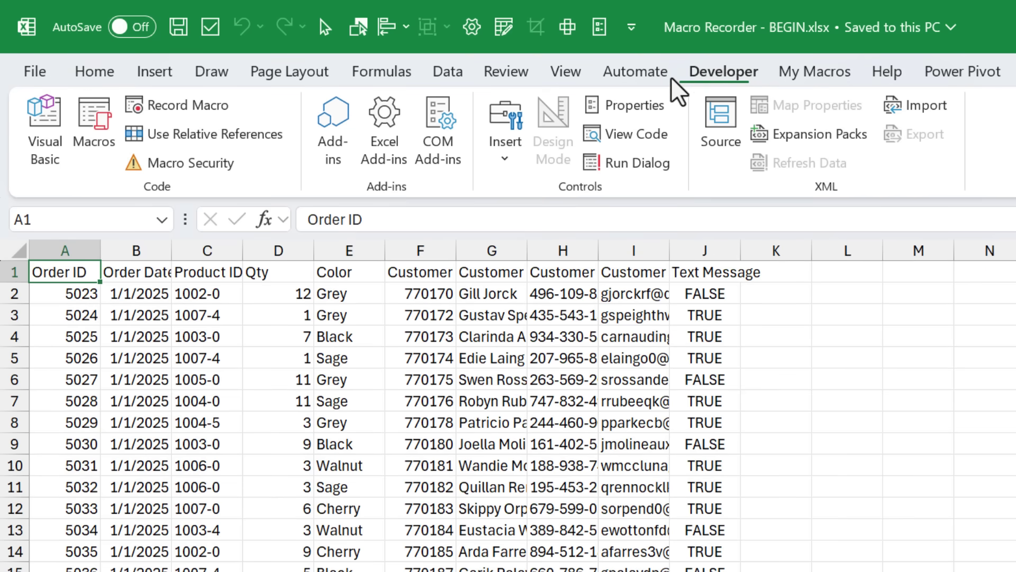
pyautogui.rightClick(563, 80)
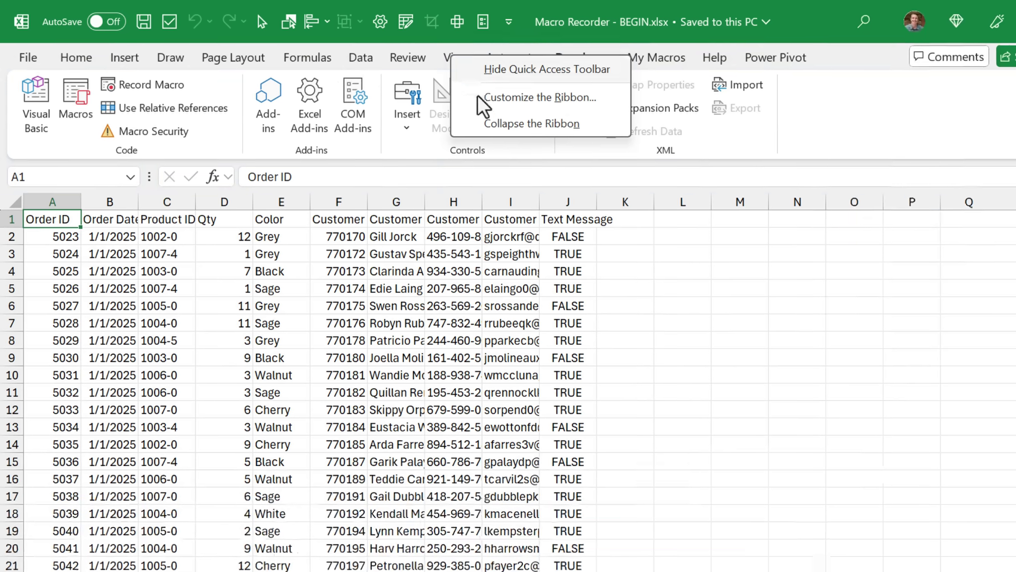
pyautogui.click(614, 121)
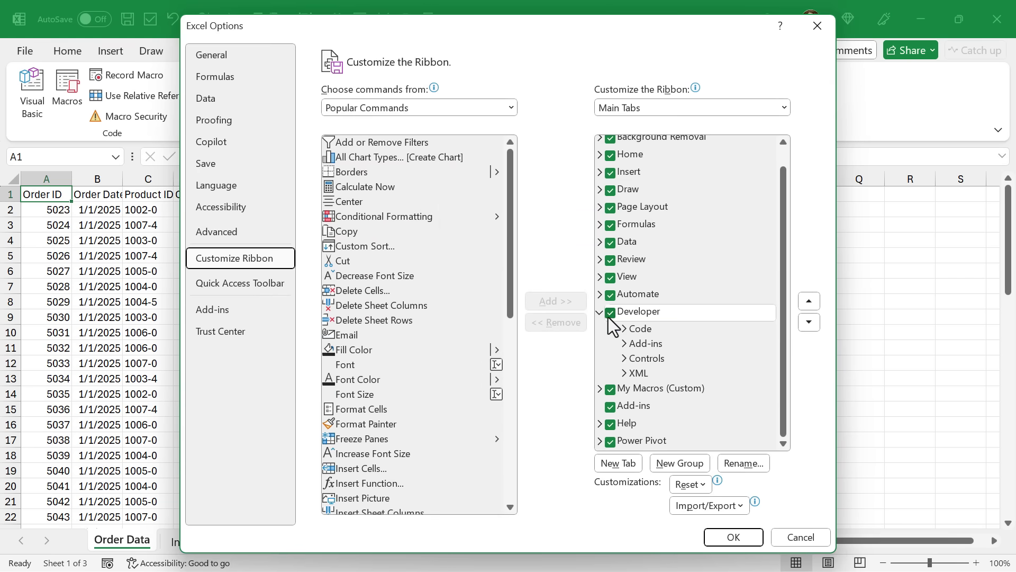
pyautogui.click(611, 312)
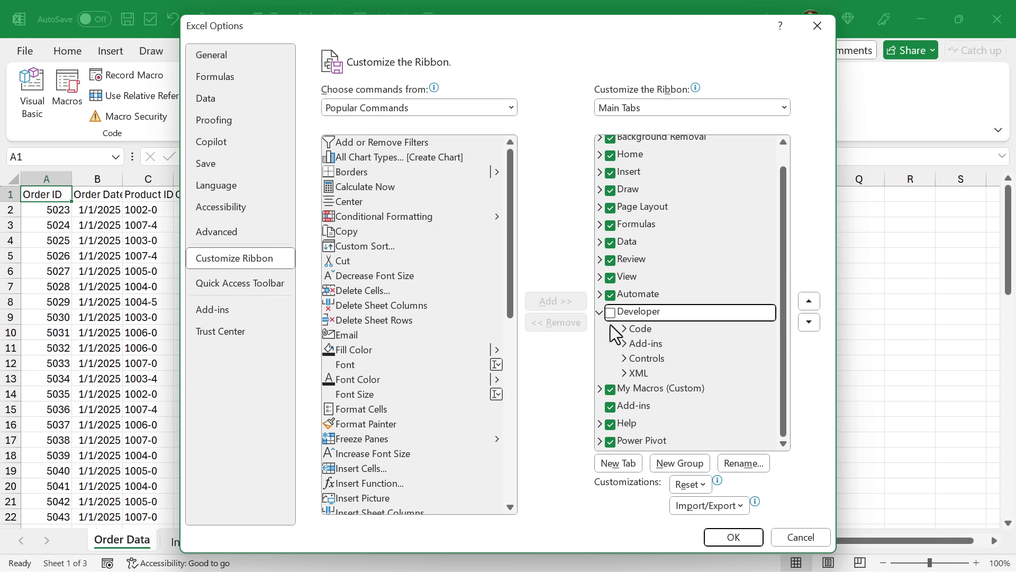
pyautogui.click(729, 537)
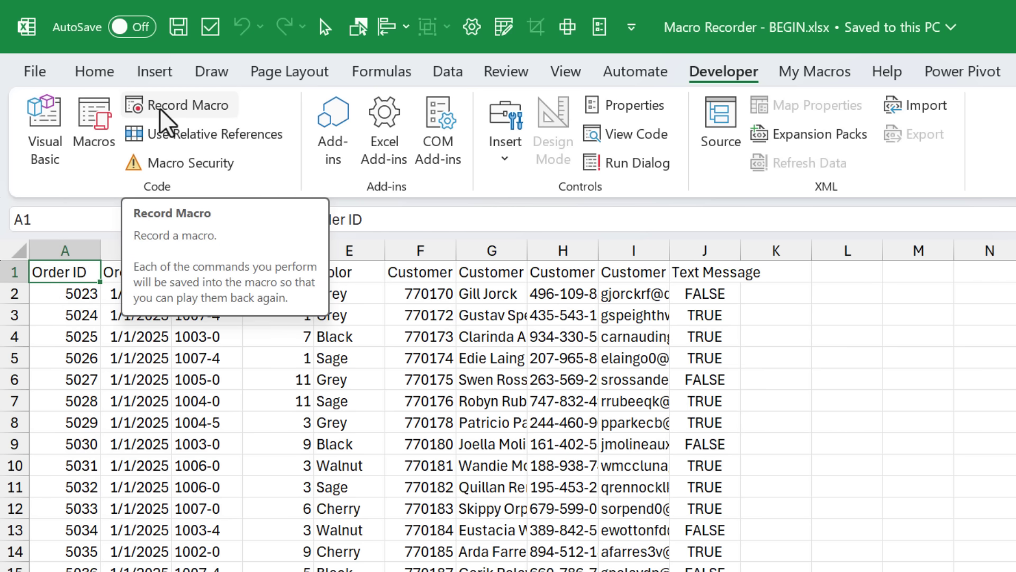
# - Begin recording a macro named Prepare_Mfg_Data, saved to the Personal Macro Workbook
pyautogui.click(161, 106)
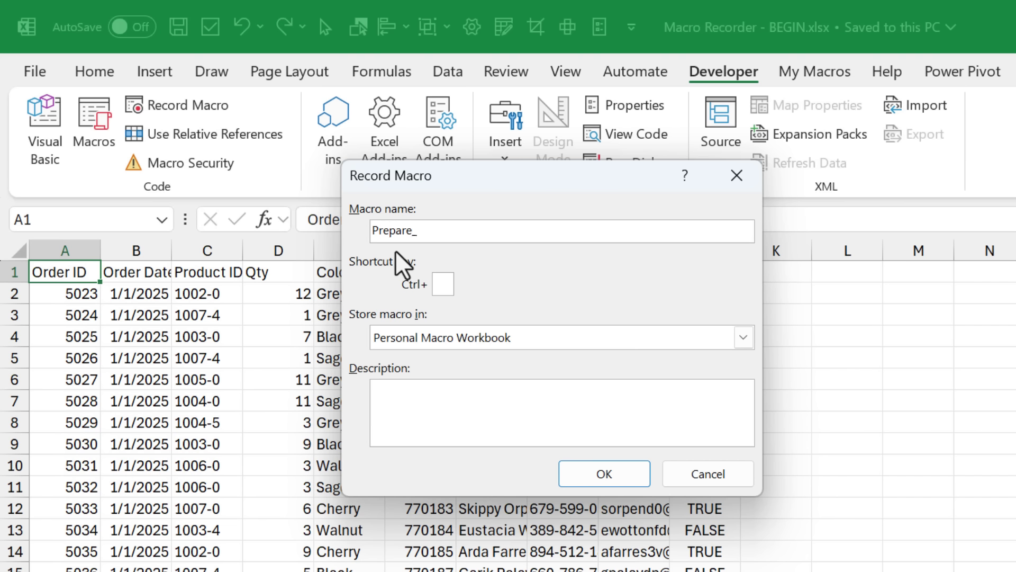
pyautogui.write('Mfg_Data')
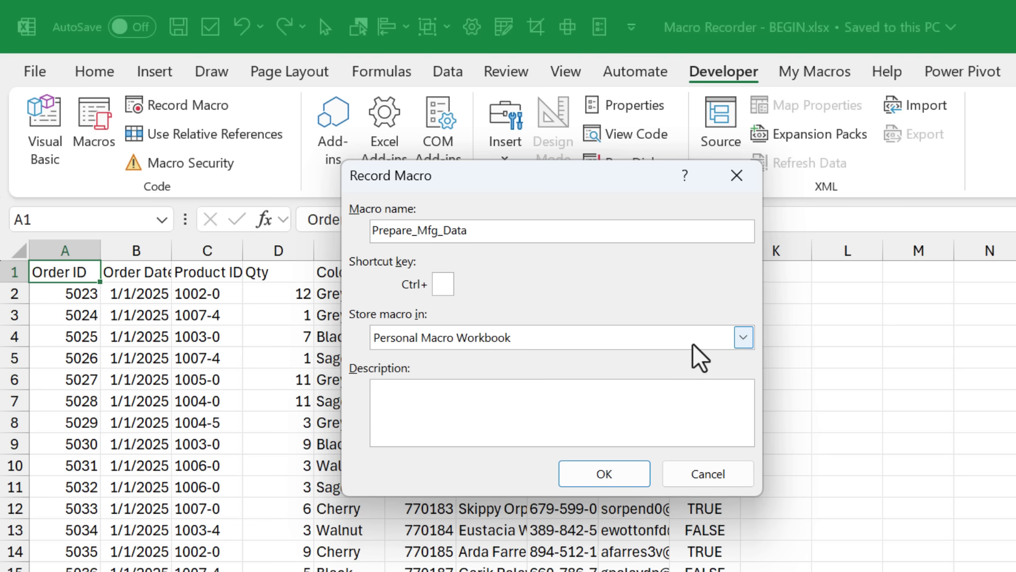
pyautogui.click(743, 338)
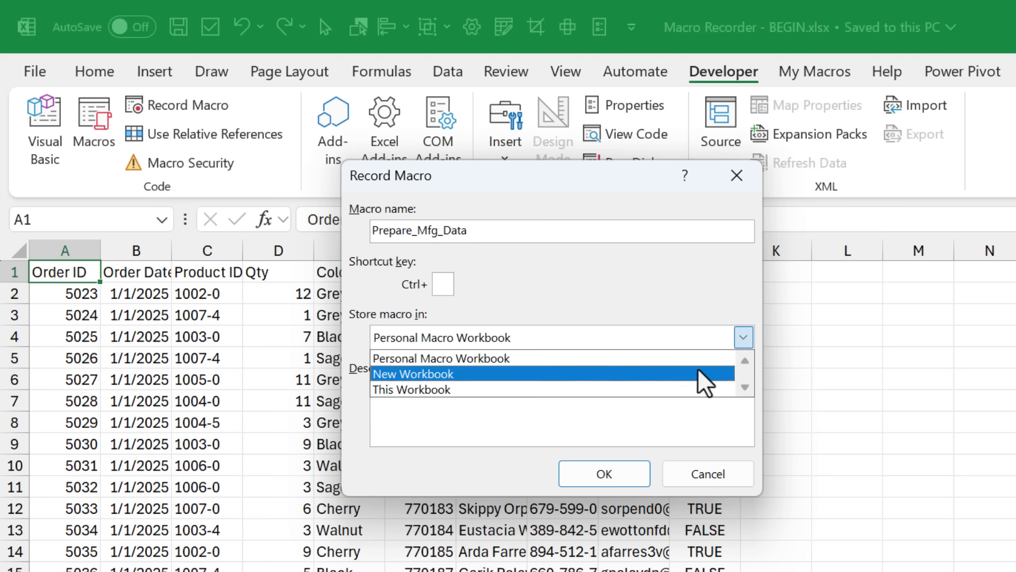
pyautogui.click(537, 360)
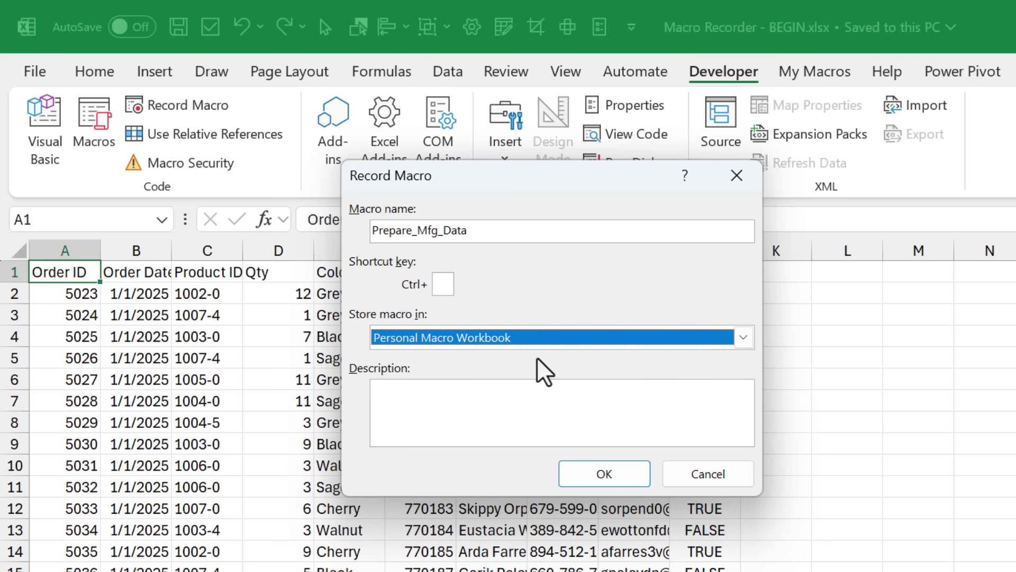
pyautogui.click(591, 479)
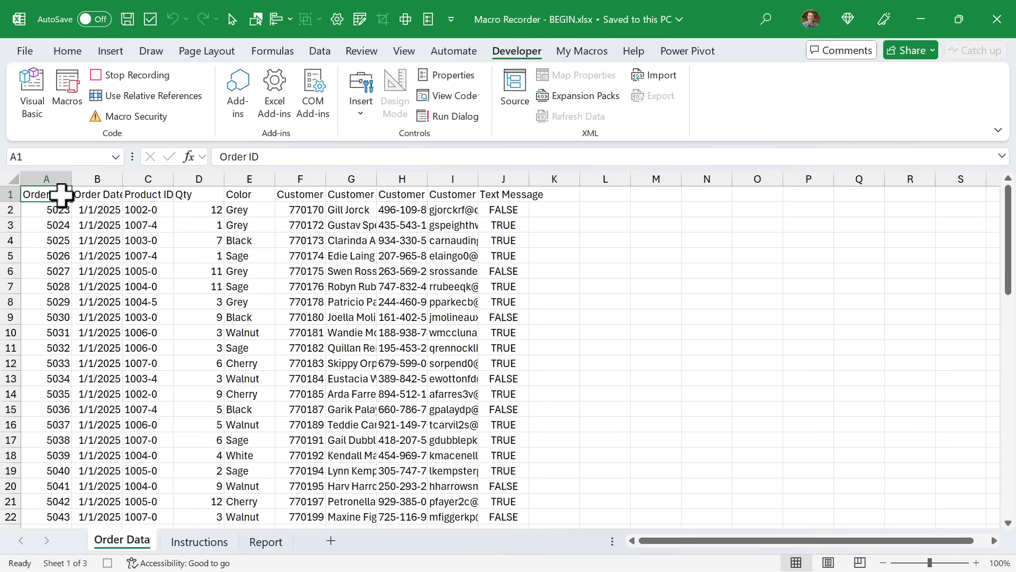
# - Convert the Order Data range $A$1:$J$64 into a table with headers
pyautogui.click(110, 53)
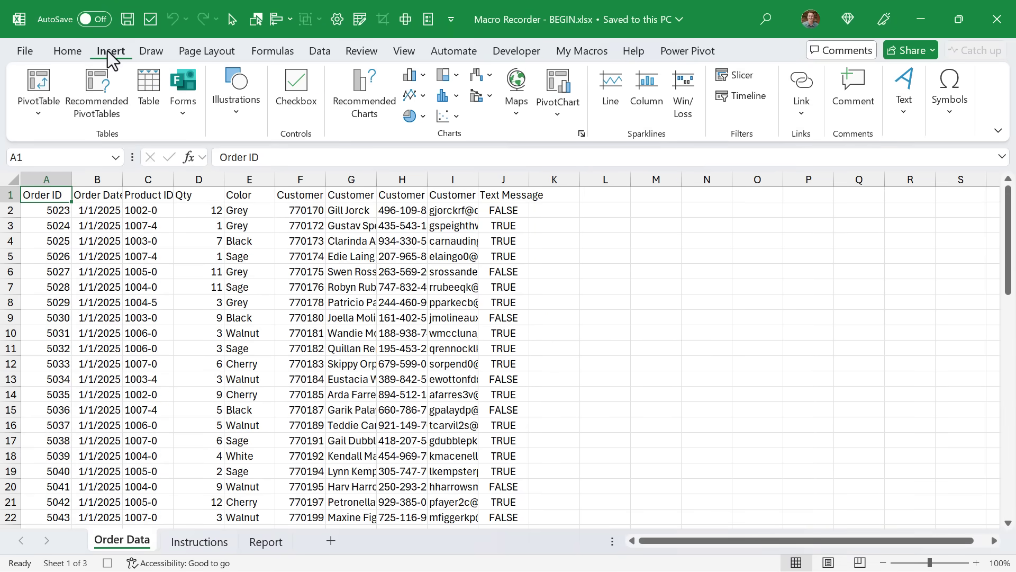
pyautogui.click(148, 92)
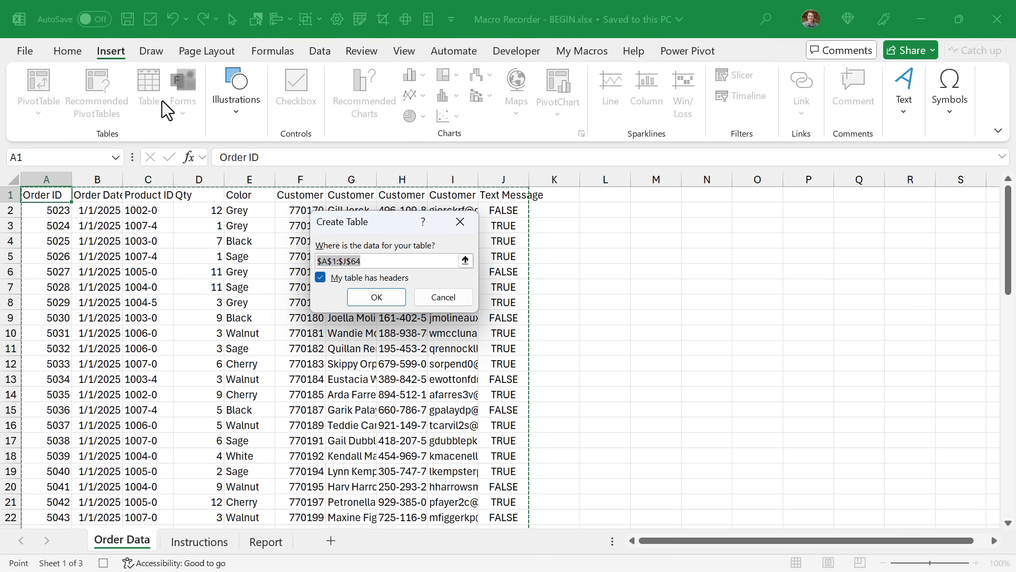
pyautogui.click(369, 299)
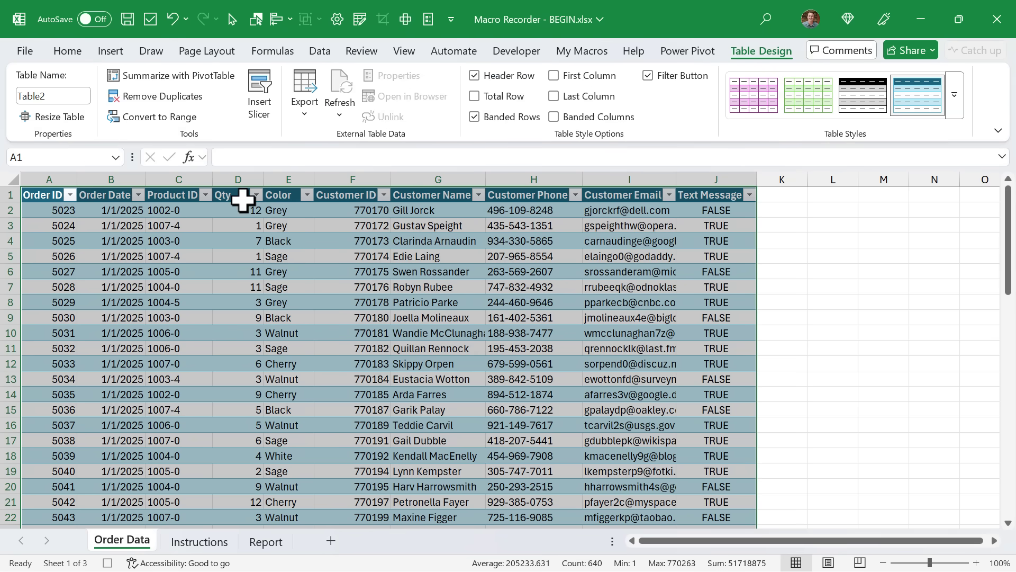
# - Insert three blank rows above the table's header row
pyautogui.click(4, 196)
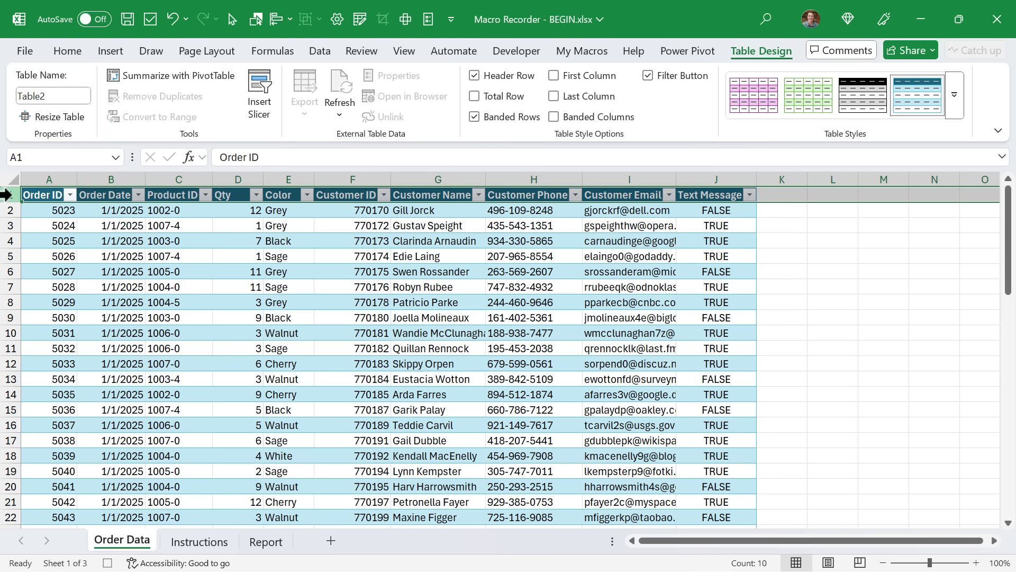
pyautogui.rightClick(5, 195)
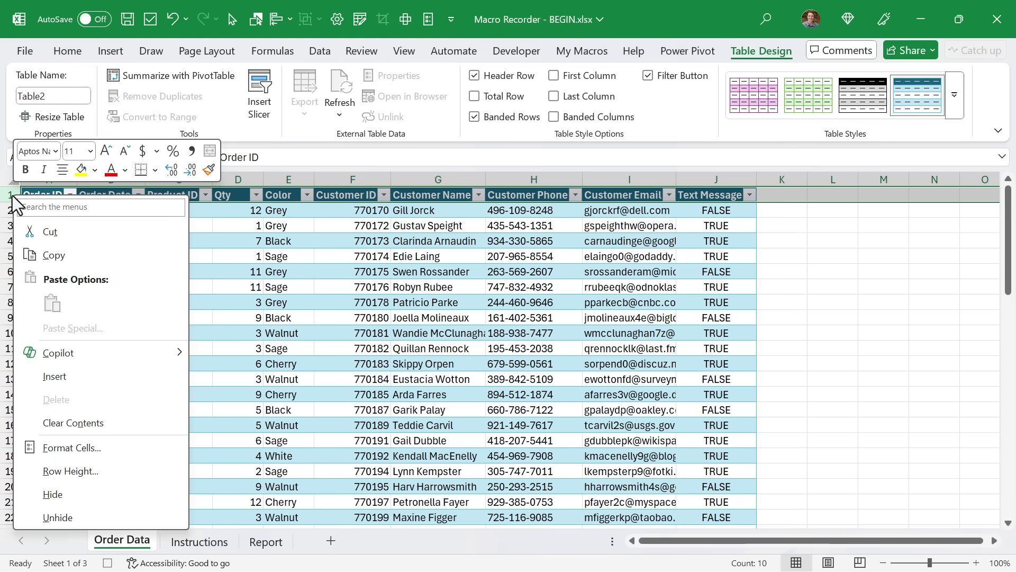
pyautogui.click(55, 377)
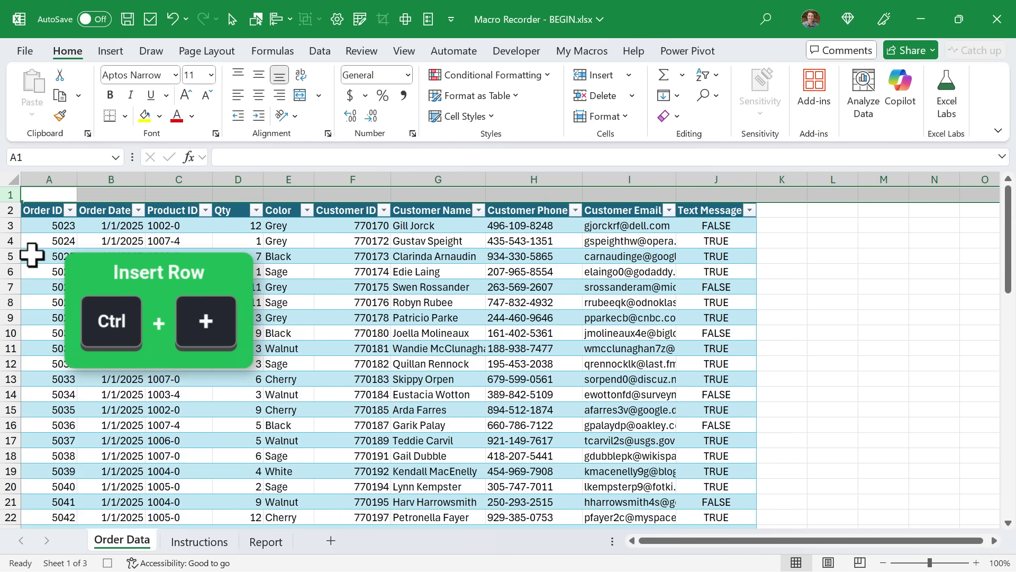
pyautogui.hotkey('ctrl', '+')
pyautogui.hotkey('ctrl', '+')
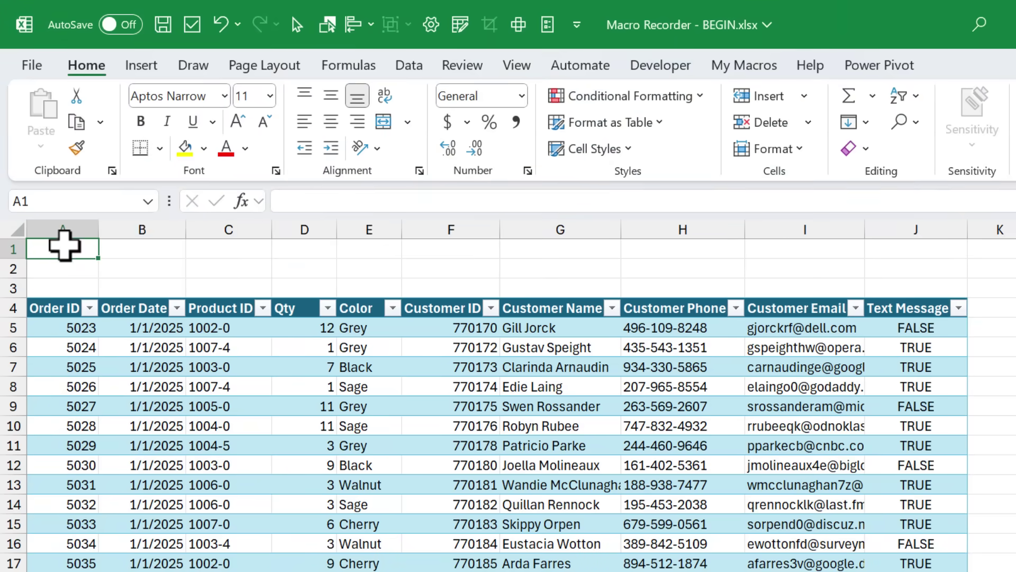
# - Enter the title 'Manufacturing Report' in A1, bold at font size 16
pyautogui.write('Manufact')
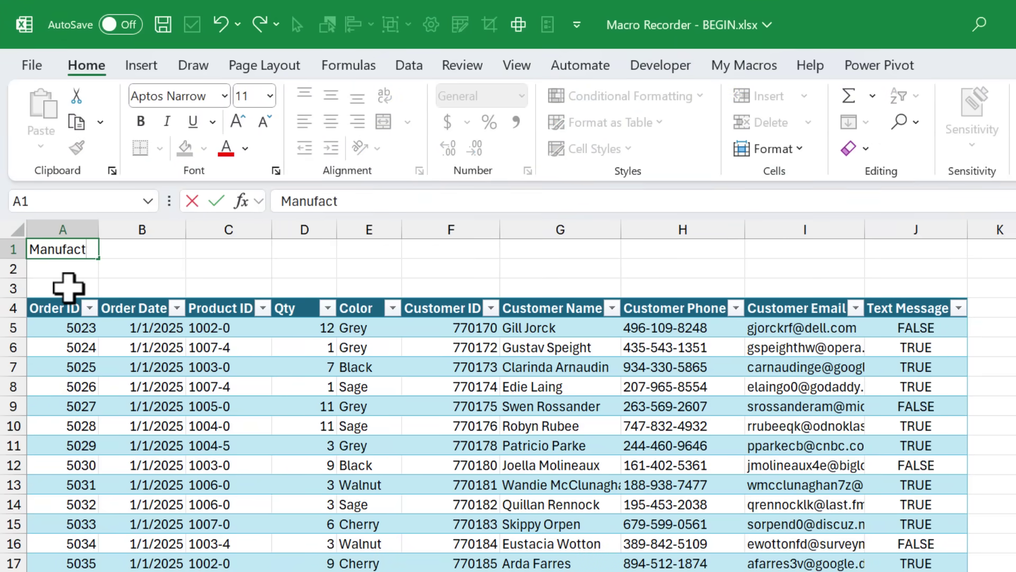
pyautogui.write('uring Report')
pyautogui.press('Return')
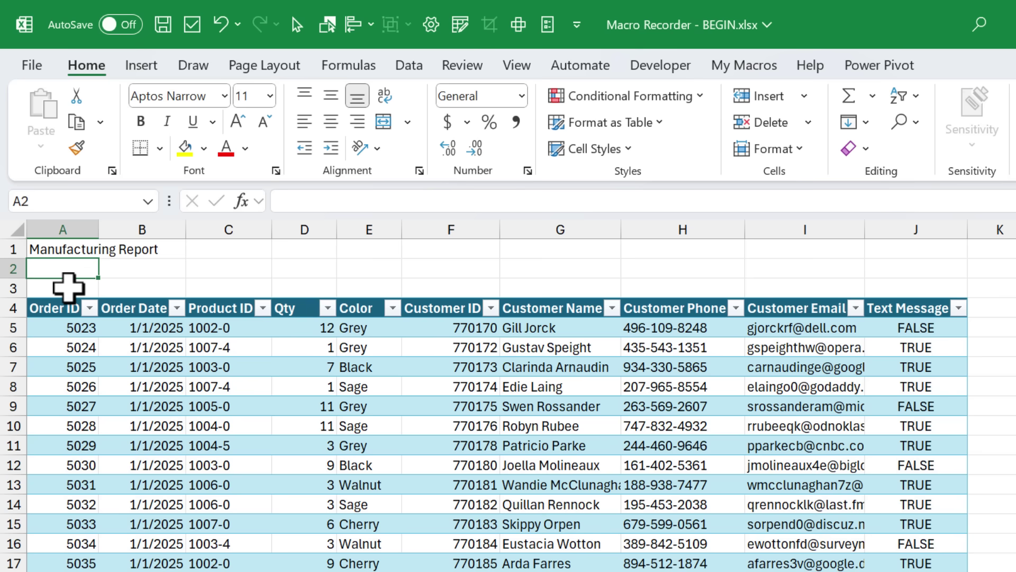
pyautogui.click(75, 249)
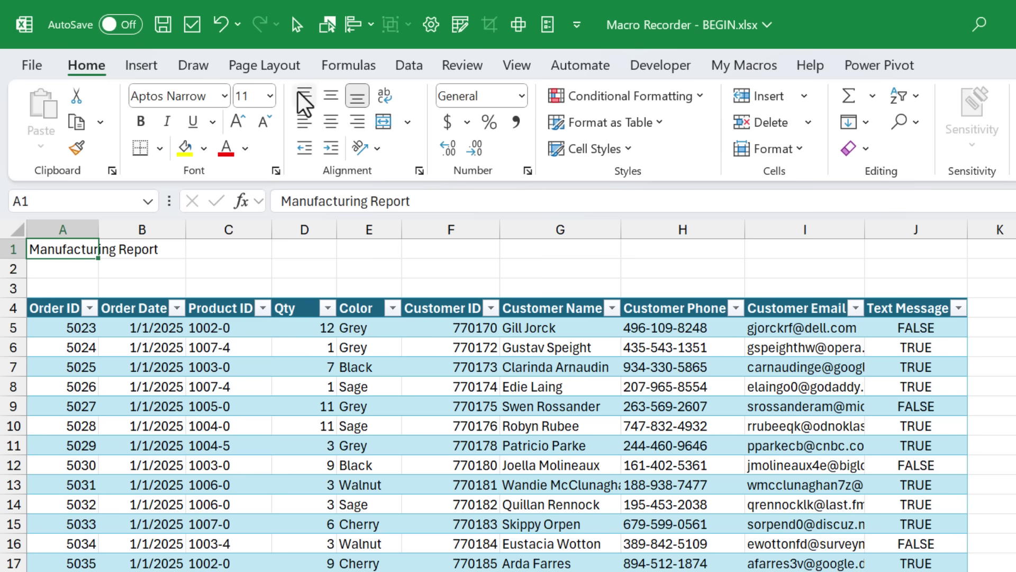
pyautogui.click(270, 97)
pyautogui.press('Escape')
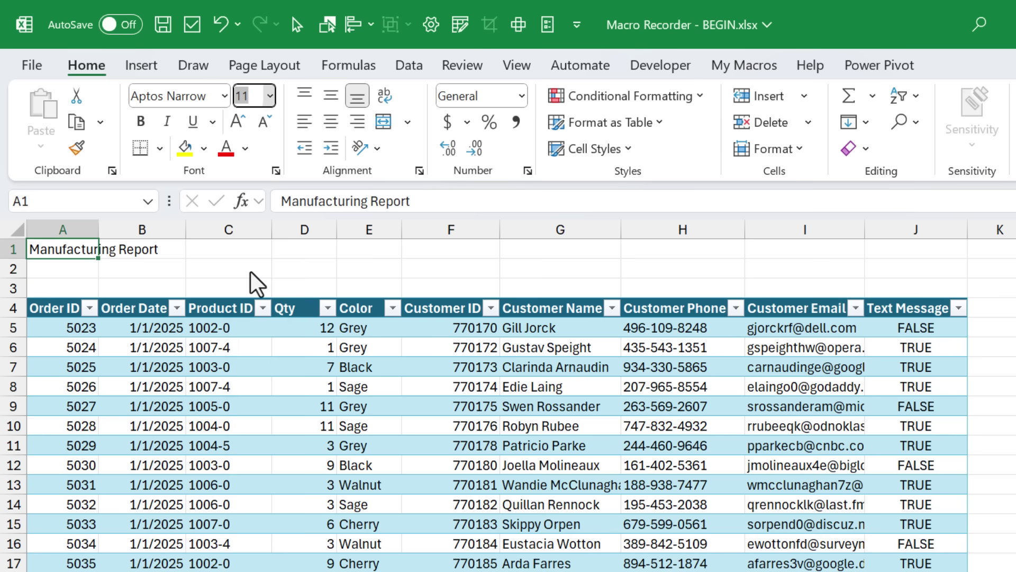
pyautogui.write('16')
pyautogui.press('Return')
pyautogui.click(140, 122)
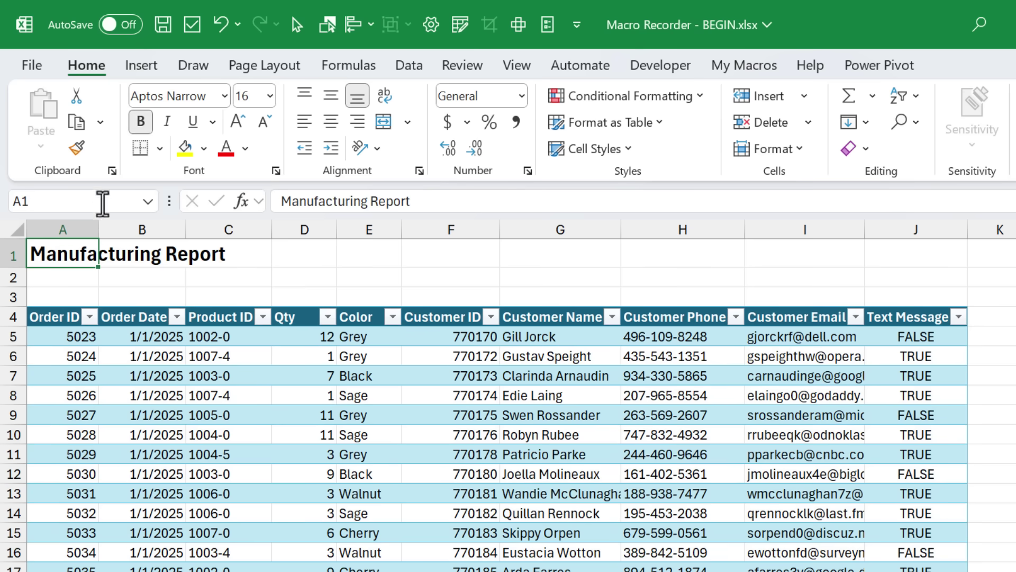
# - Add a 'Date:' label in A2 and =TODAY() in B2, showing 4/30/2025
pyautogui.click(68, 275)
pyautogui.write('Date:')
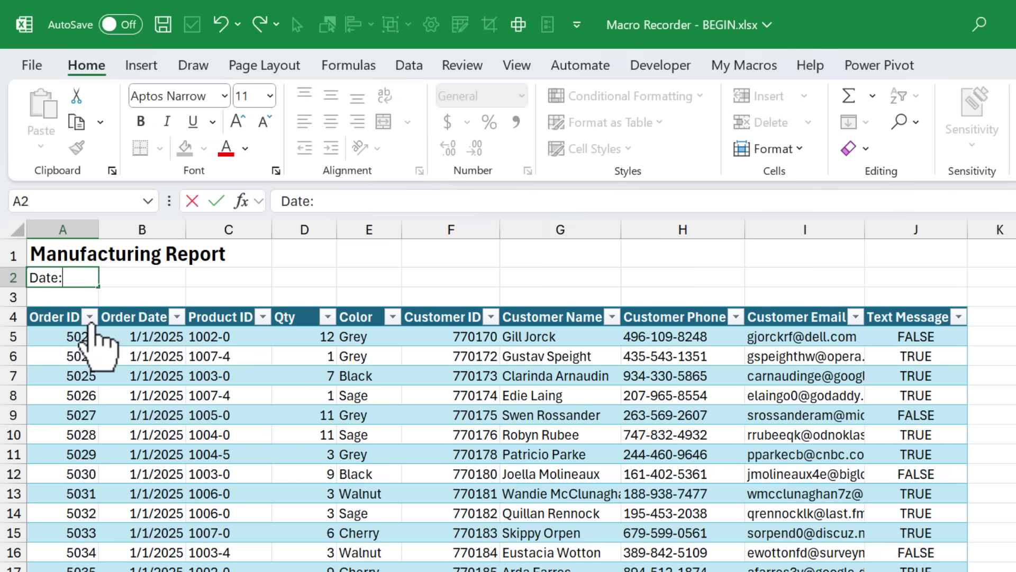
pyautogui.press('Return')
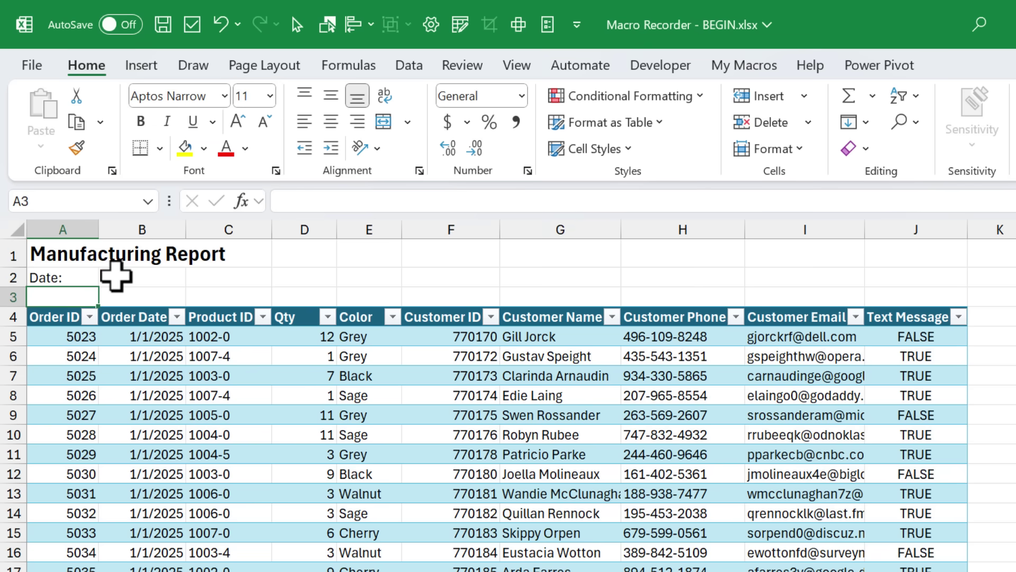
pyautogui.click(114, 276)
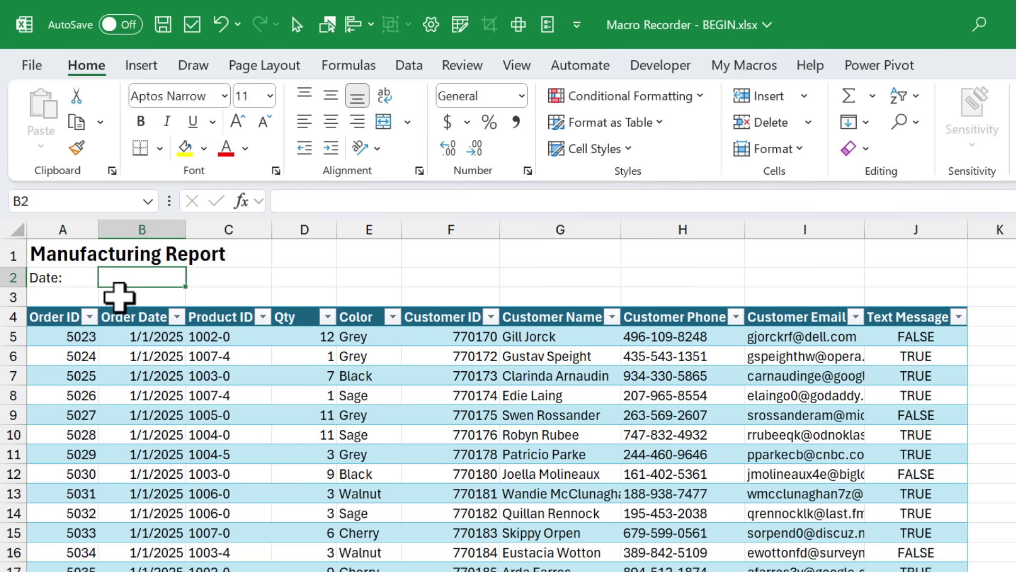
pyautogui.write('=tod')
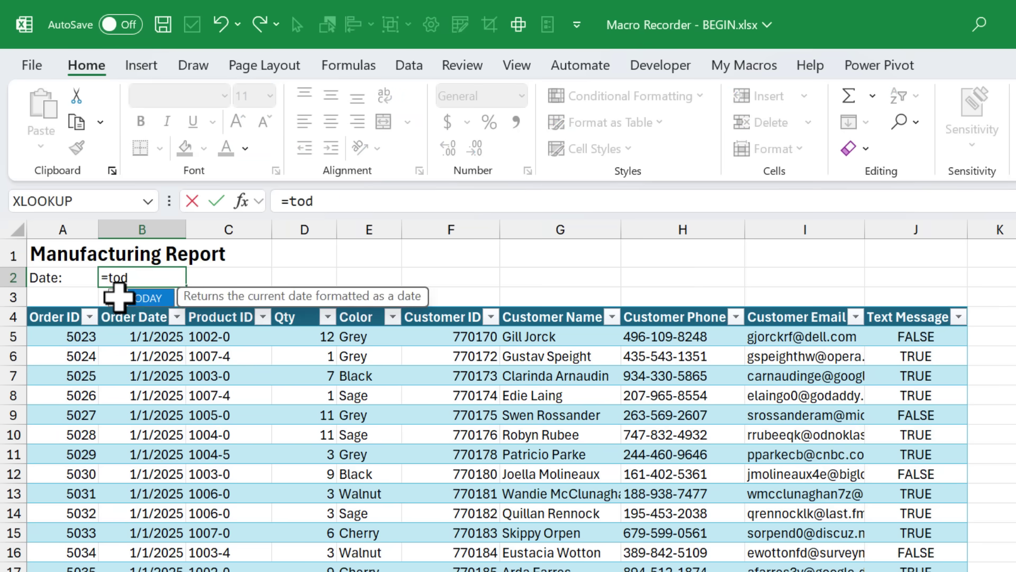
pyautogui.press('Tab')
pyautogui.write(')')
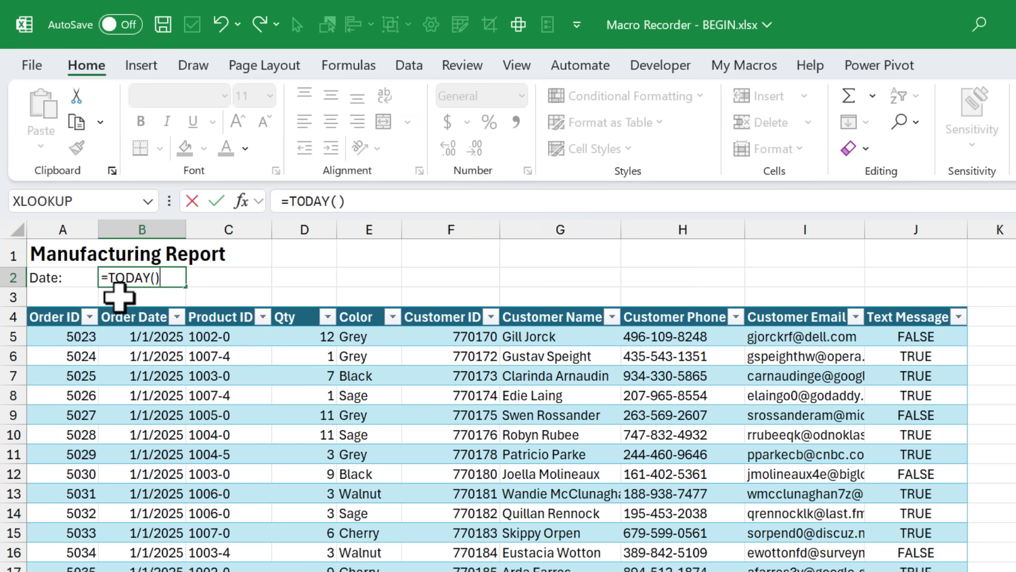
pyautogui.press('Return')
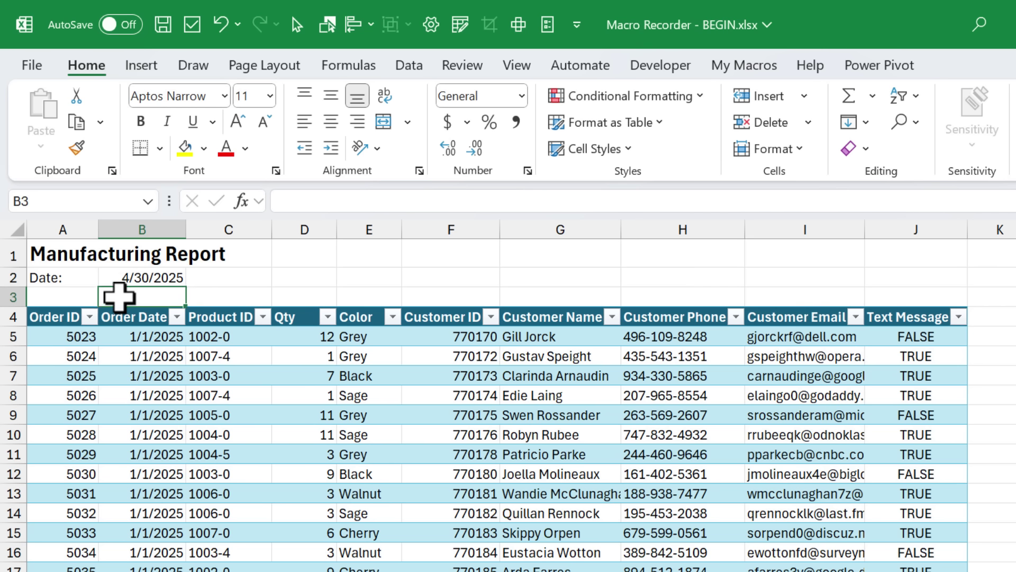
pyautogui.press('Up')
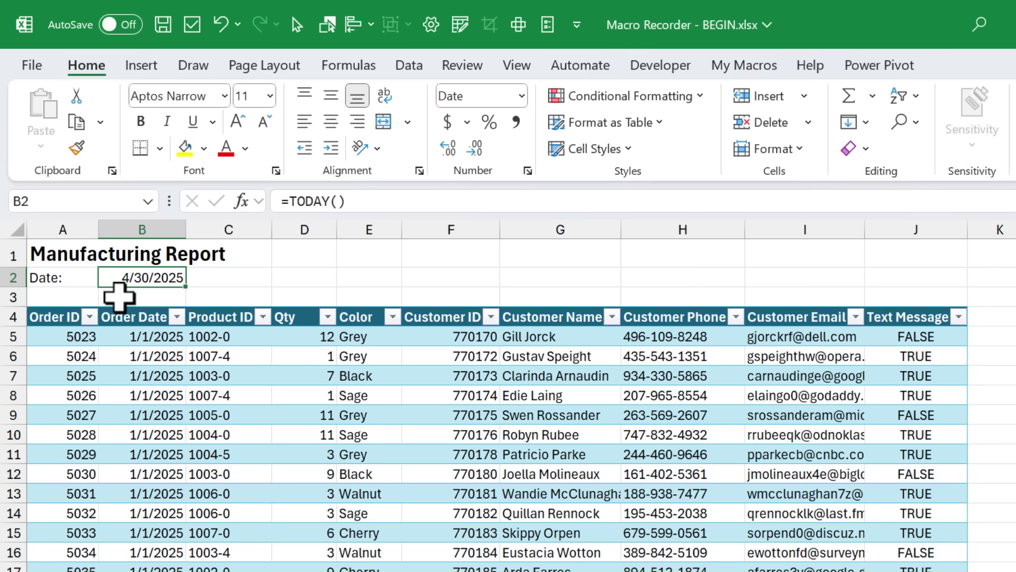
# - Paste B2's date back as a static 4/30/2025 value and sort the table by Product ID A to Z
pyautogui.hotkey('ctrl', 'c')
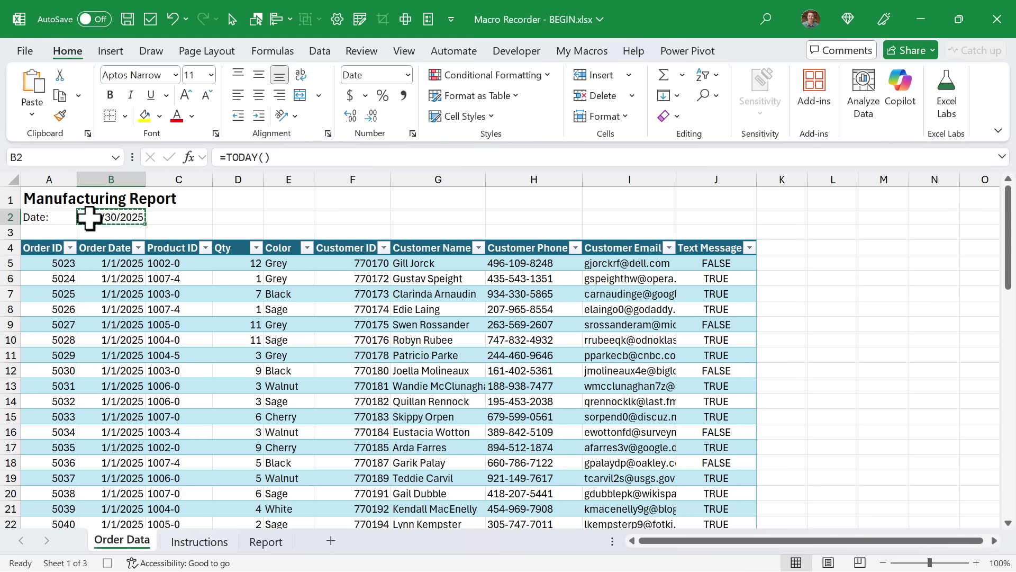
pyautogui.rightClick(89, 217)
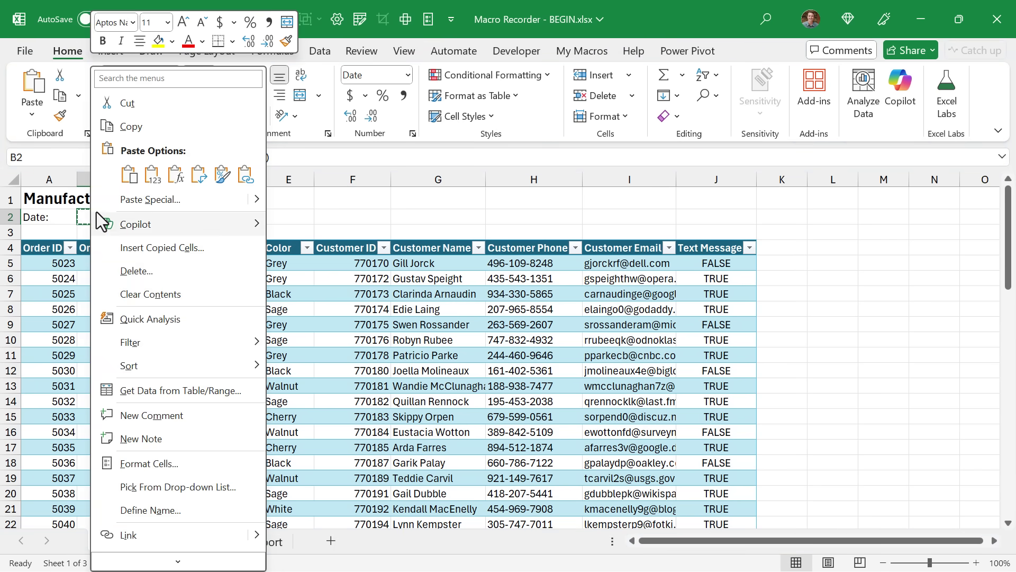
pyautogui.click(152, 175)
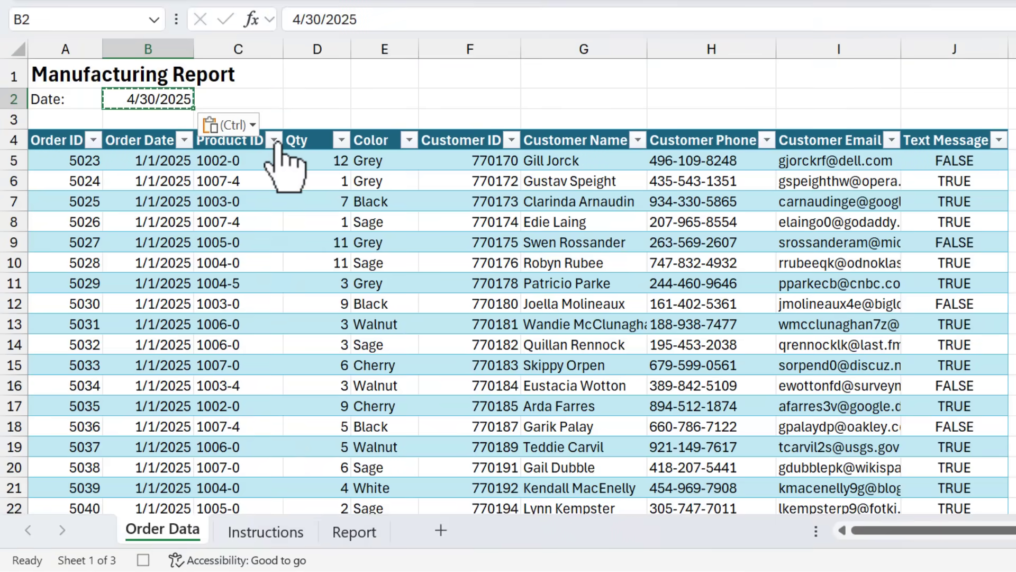
pyautogui.click(274, 140)
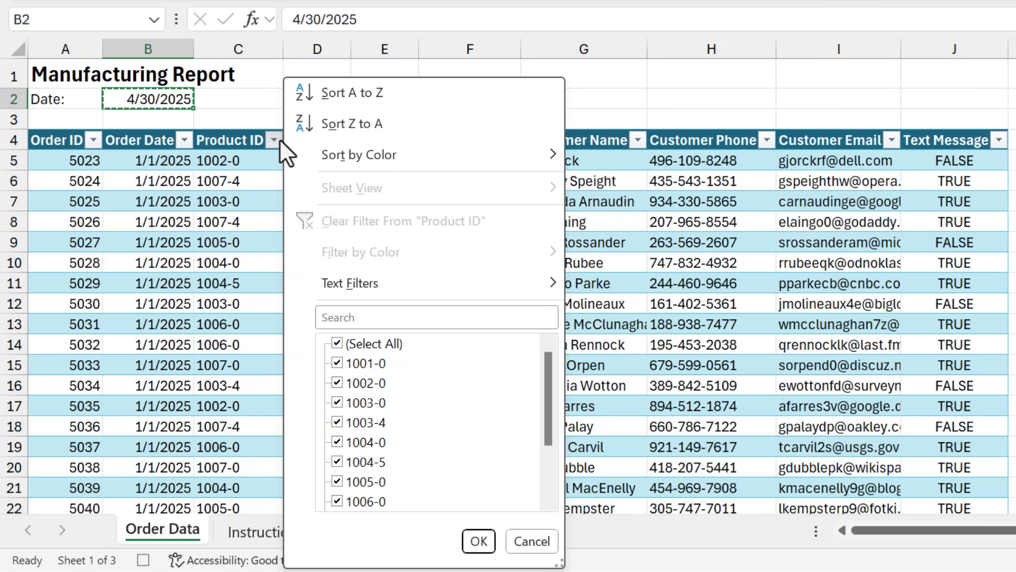
pyautogui.click(345, 93)
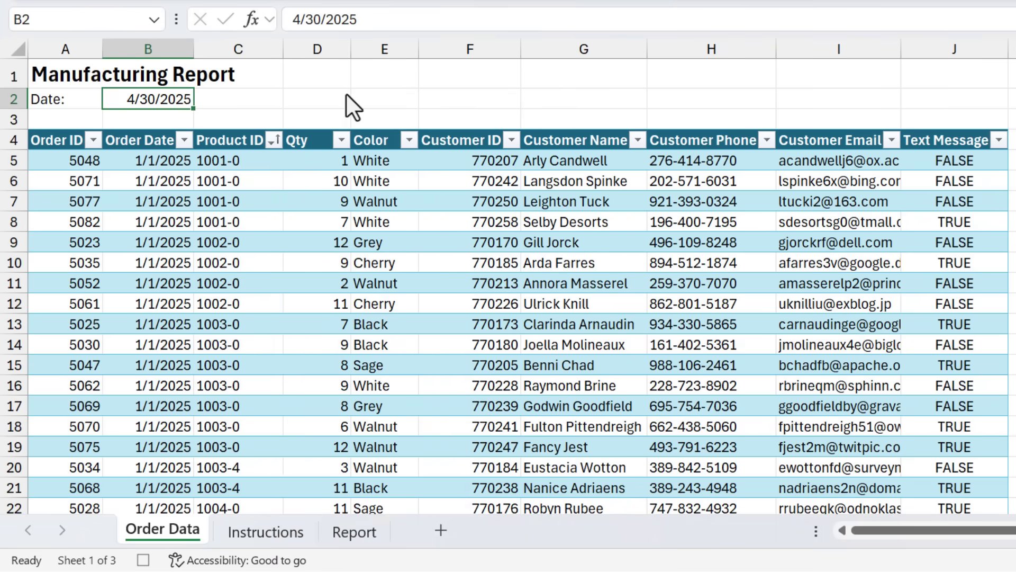
# - Add a Greater Than 8 rule to the Qty column with light red fill and dark red text
pyautogui.click(321, 121)
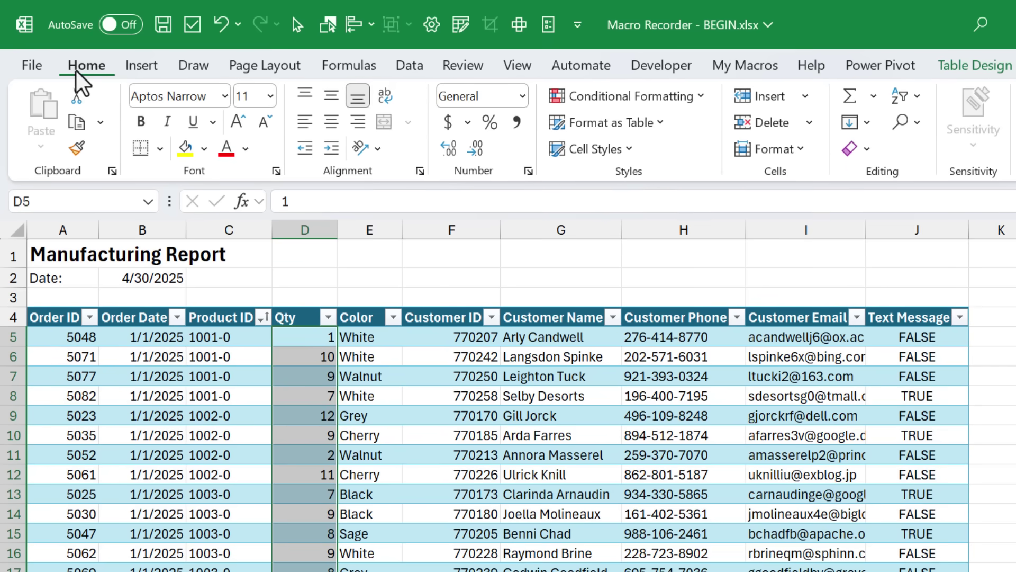
pyautogui.click(621, 100)
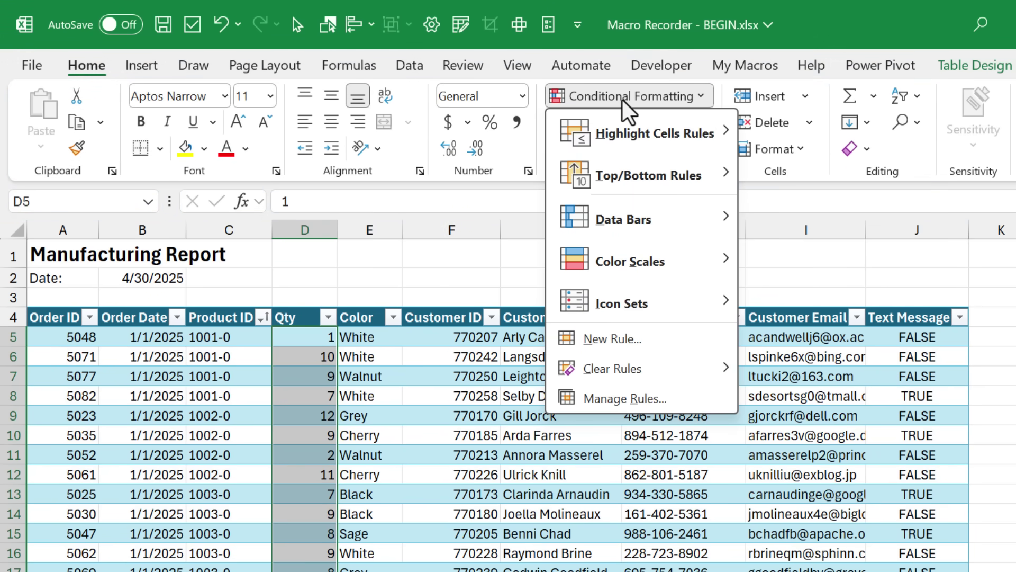
pyautogui.moveTo(628, 132)
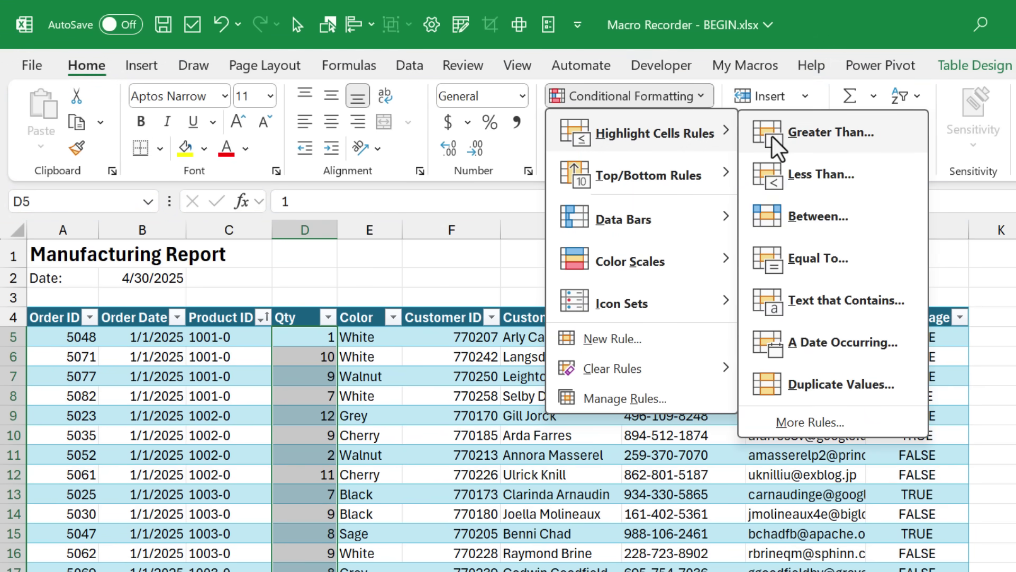
pyautogui.click(789, 134)
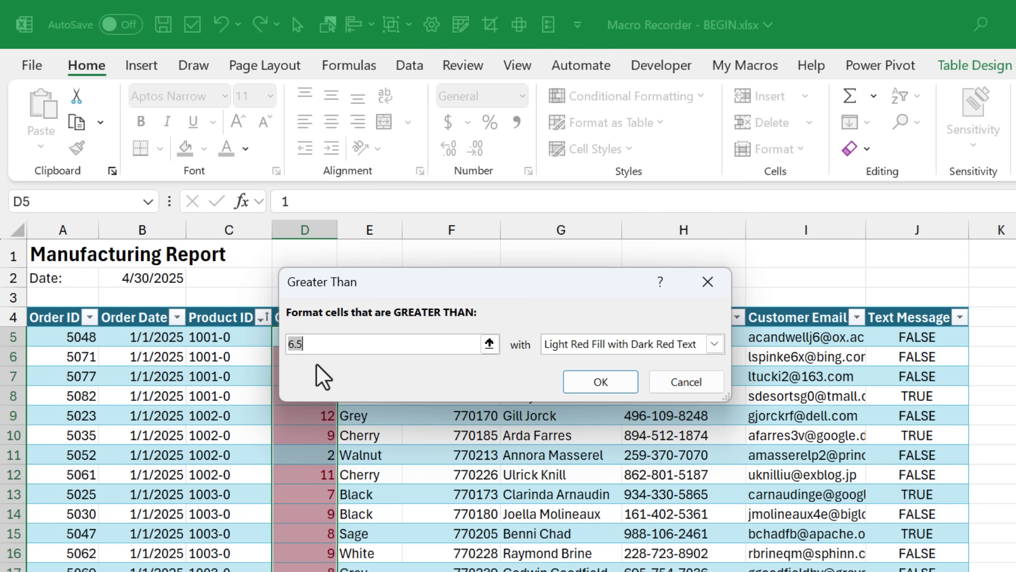
pyautogui.write('8')
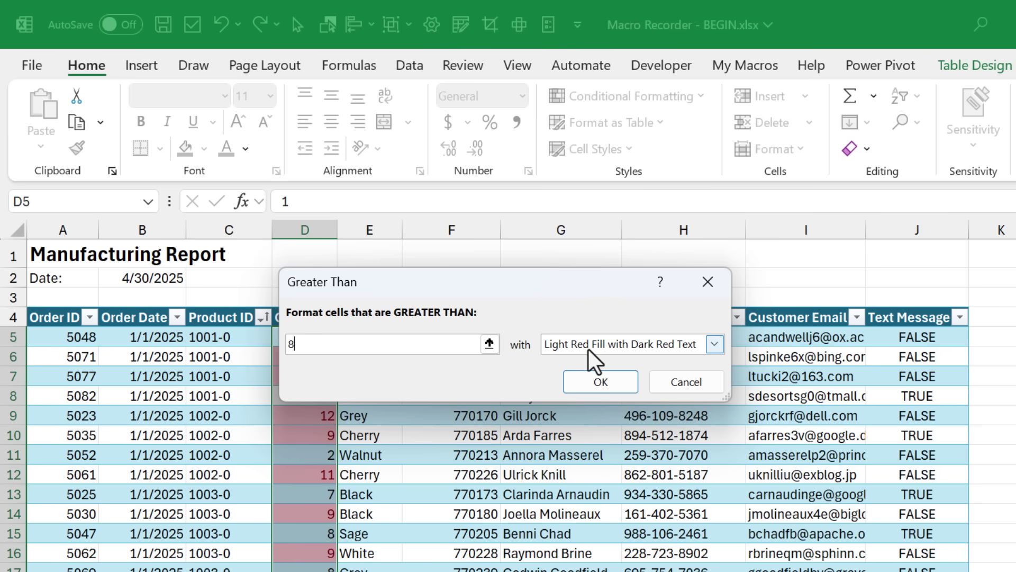
pyautogui.click(609, 384)
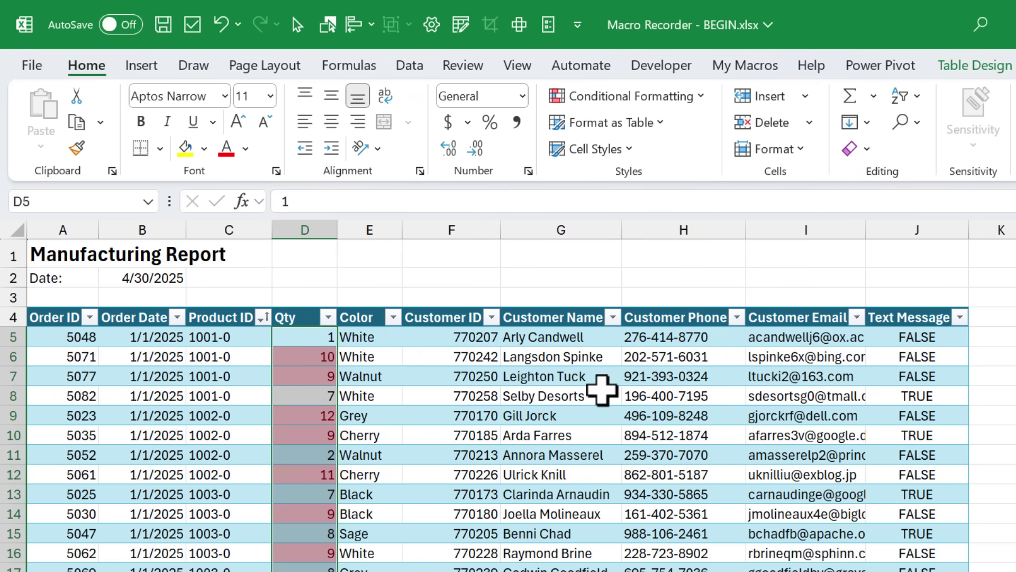
# - Stop recording from the Developer tab and launch the Visual Basic editor
pyautogui.click(654, 68)
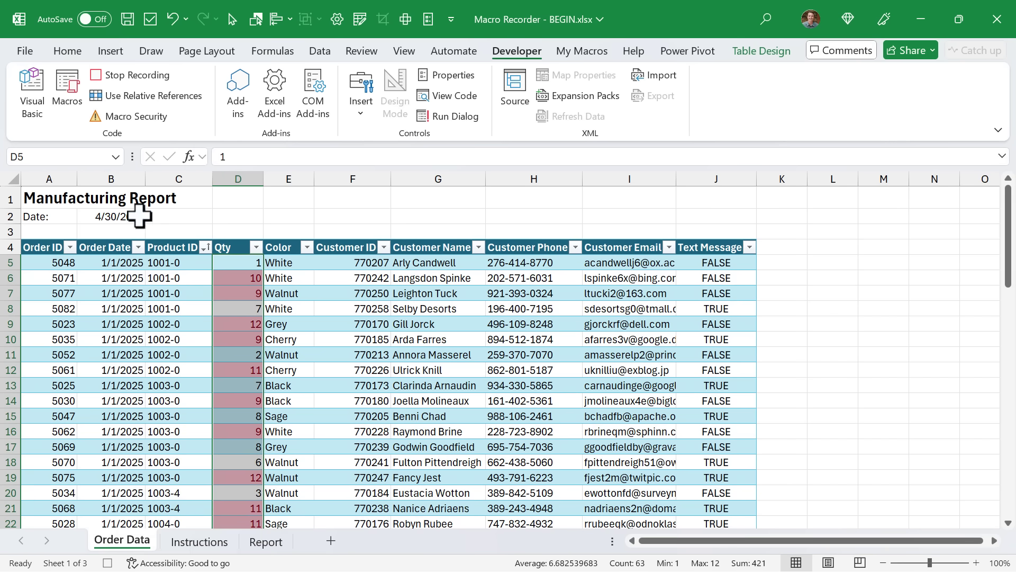
pyautogui.click(137, 81)
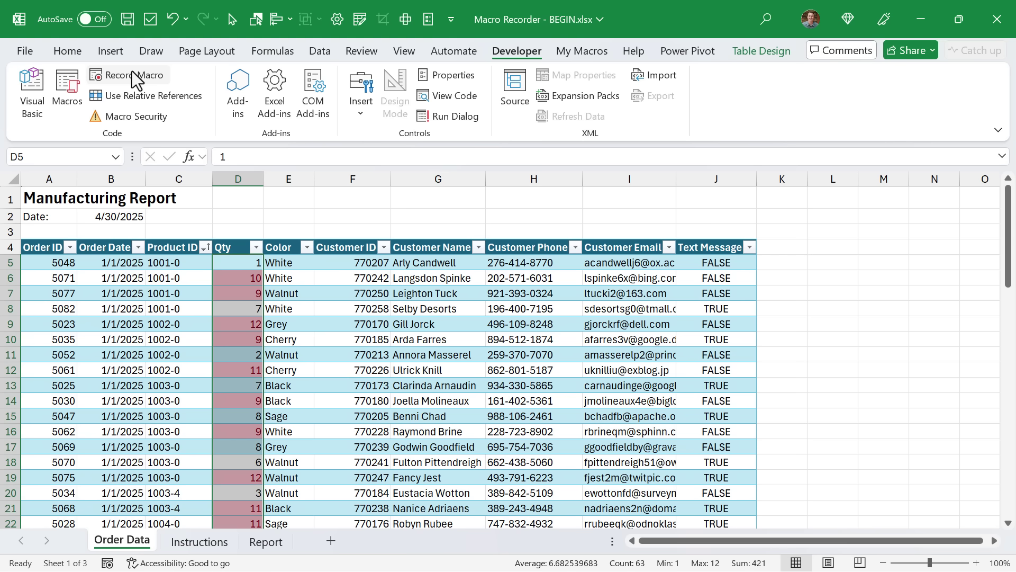
pyautogui.click(31, 99)
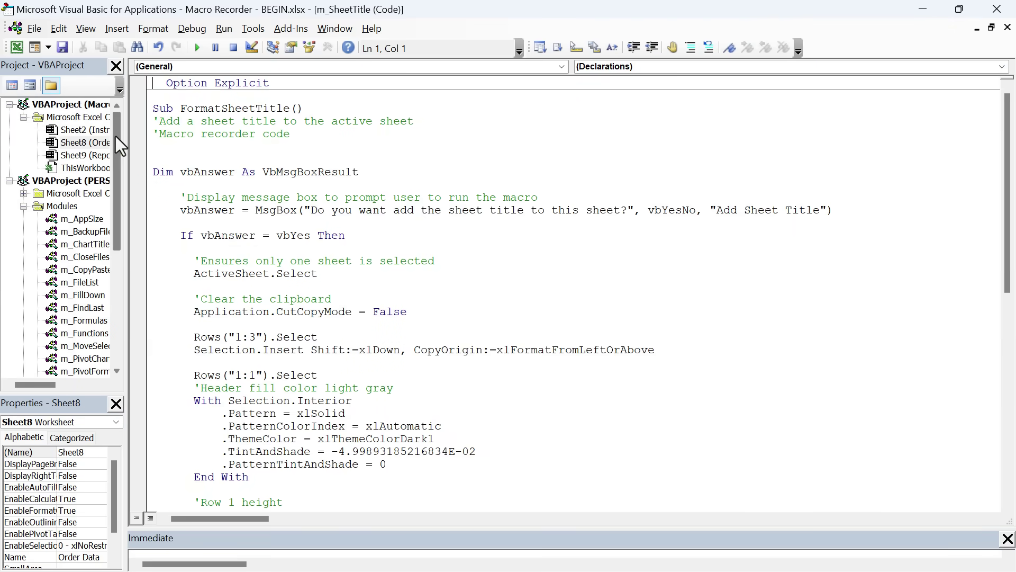
# - Open Module1 under PERSONAL.XLSB and scroll through the recorded Prepare_Mfg_Data code
pyautogui.moveTo(124, 138); pyautogui.dragTo(211, 147)
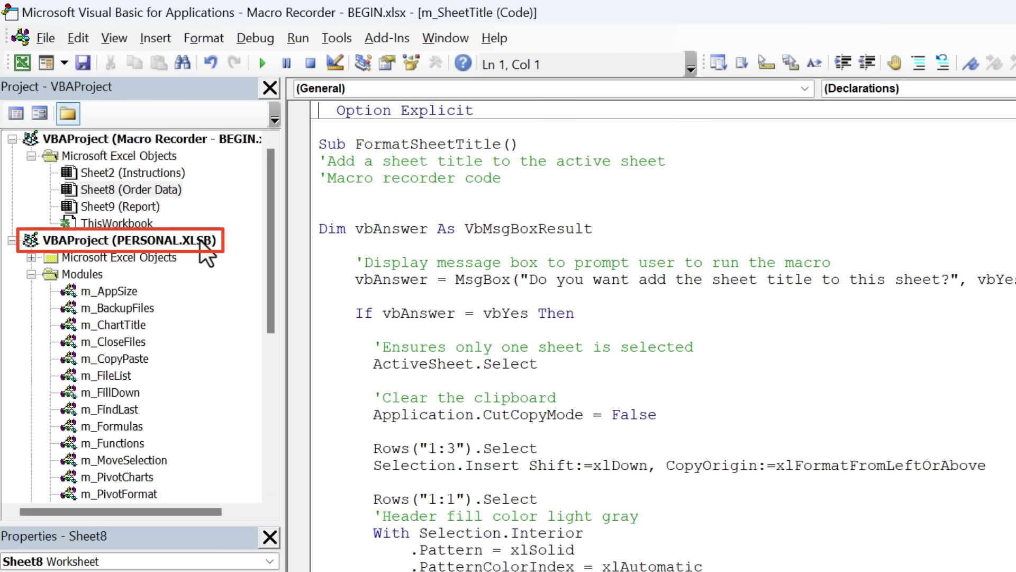
pyautogui.moveTo(269, 240); pyautogui.dragTo(269, 391)
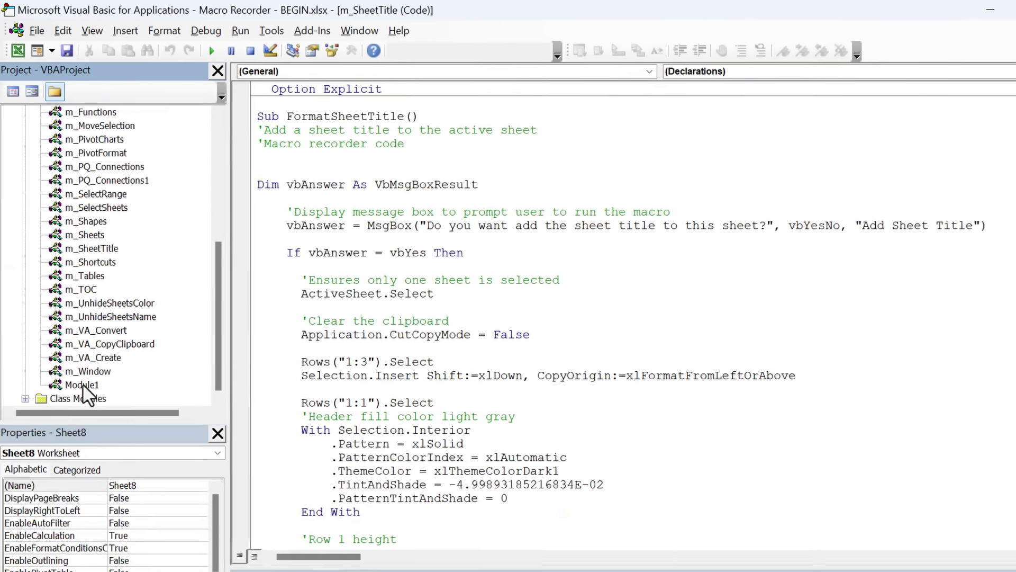
pyautogui.doubleClick(102, 477)
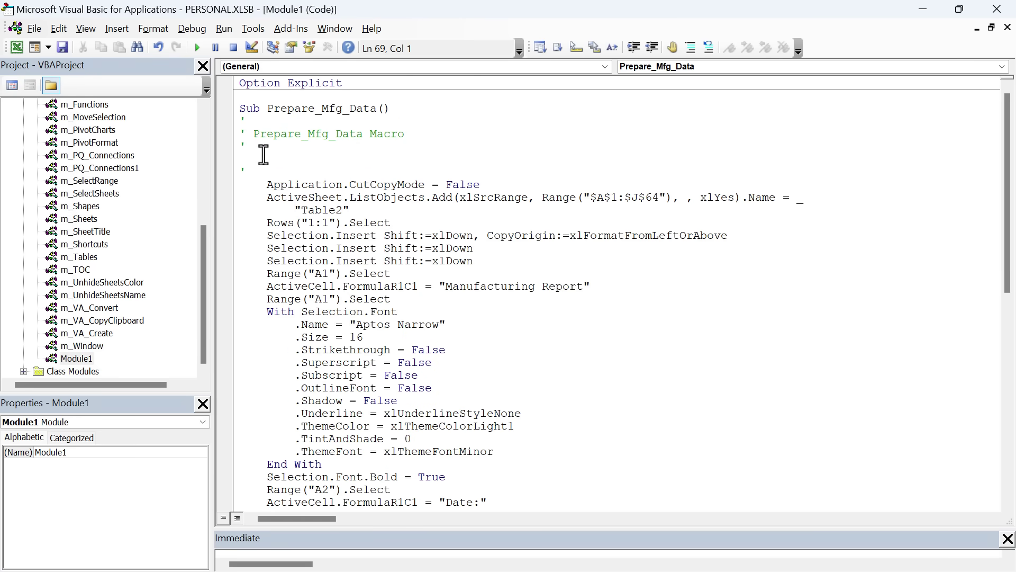
pyautogui.moveTo(268, 108); pyautogui.dragTo(377, 109)
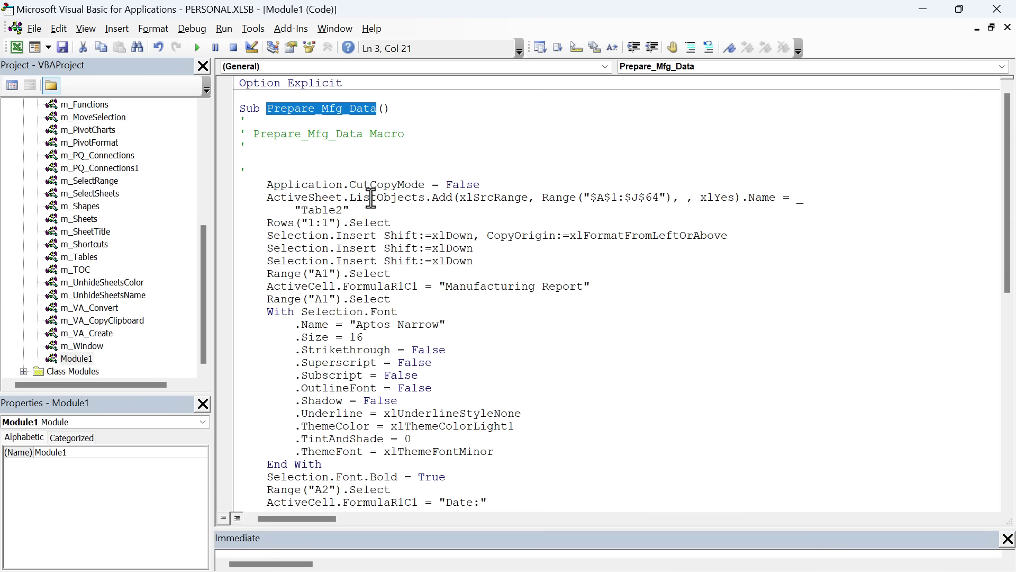
pyautogui.scroll(-10, 371, 199)
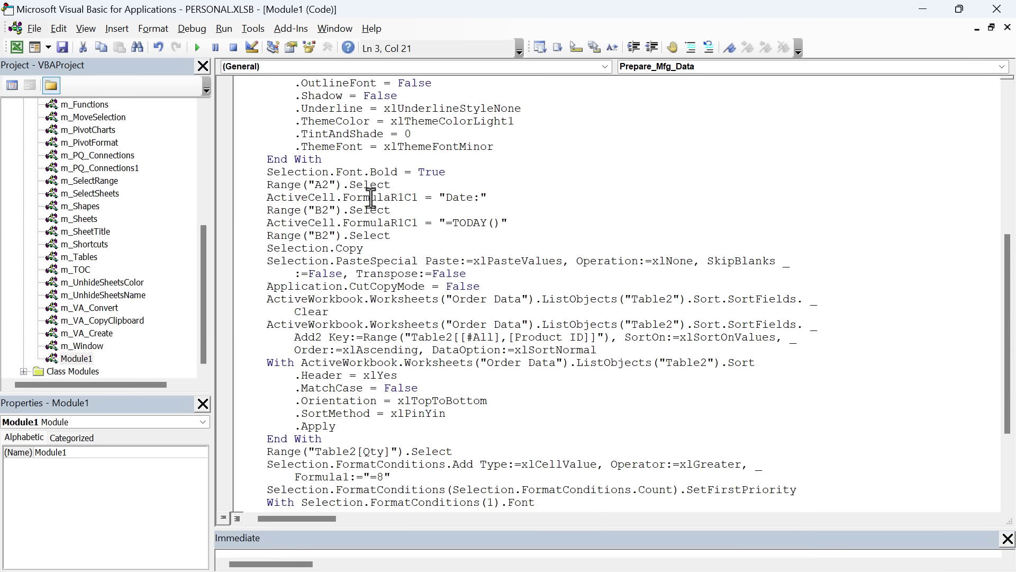
pyautogui.scroll(-1, 370, 199)
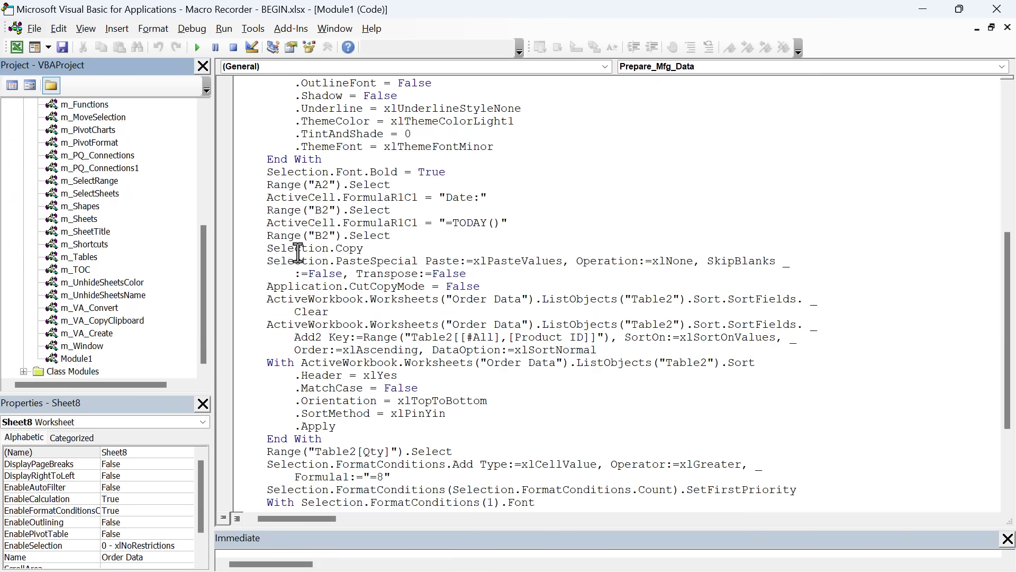
# - Return to Excel, then open Orders - Week 2.xlsx from the Blog Post Assets folder
pyautogui.click(17, 48)
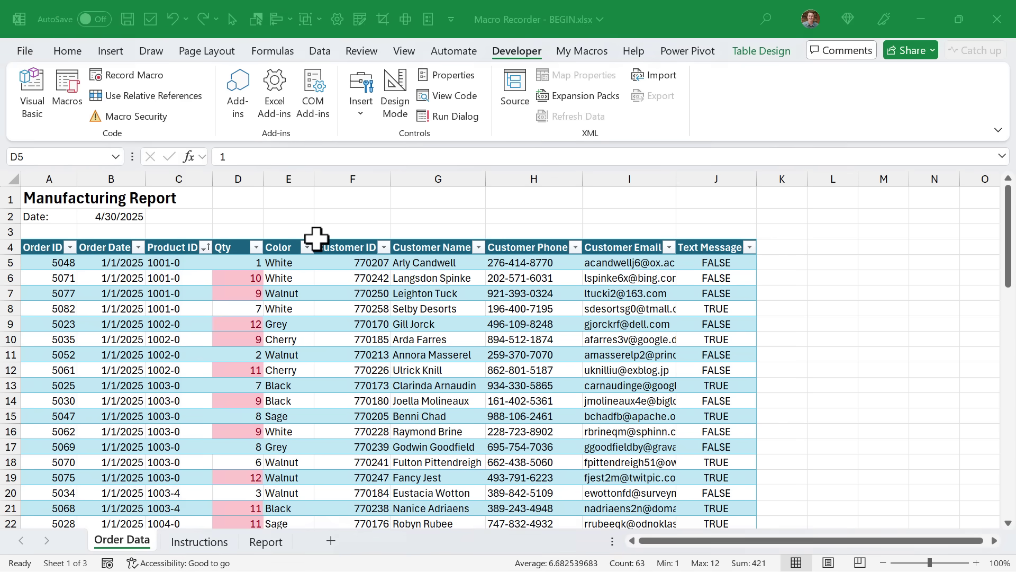
pyautogui.hotkey('alt', 'Tab')
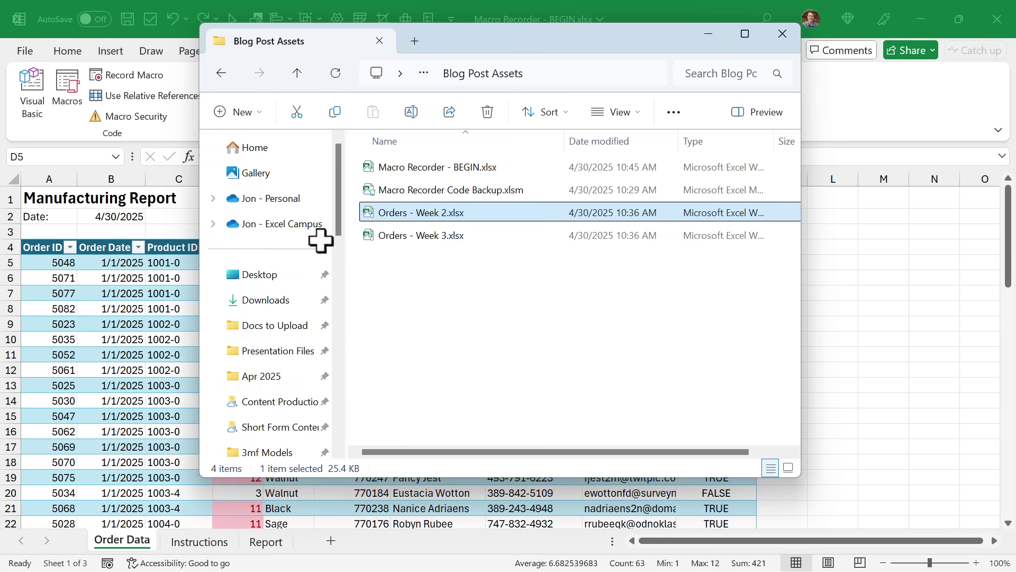
pyautogui.doubleClick(424, 215)
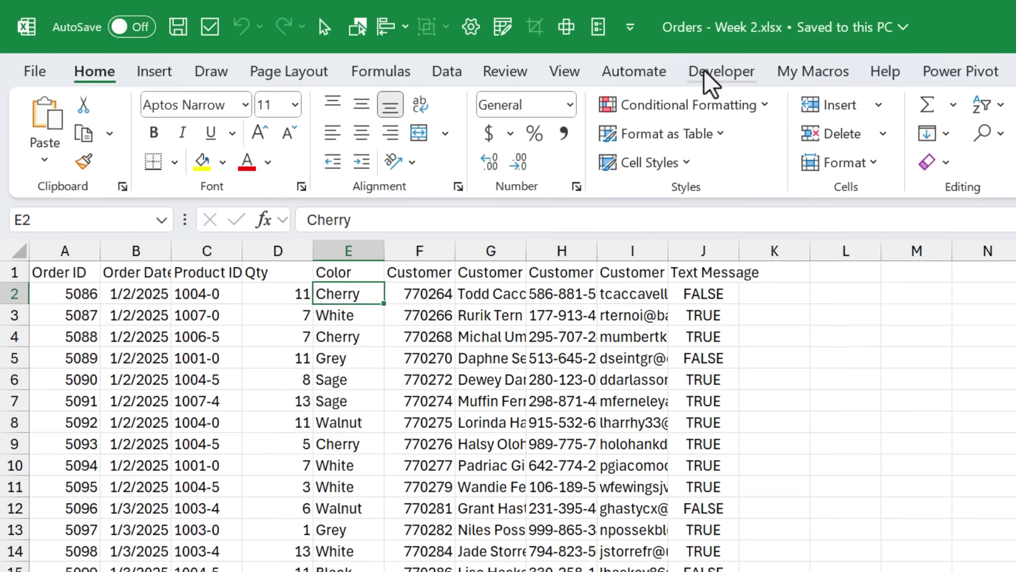
# - Run the Prepare_Mfg_Data macro from PERSONAL.XLSB on the Orders - Week 2 workbook
pyautogui.click(721, 72)
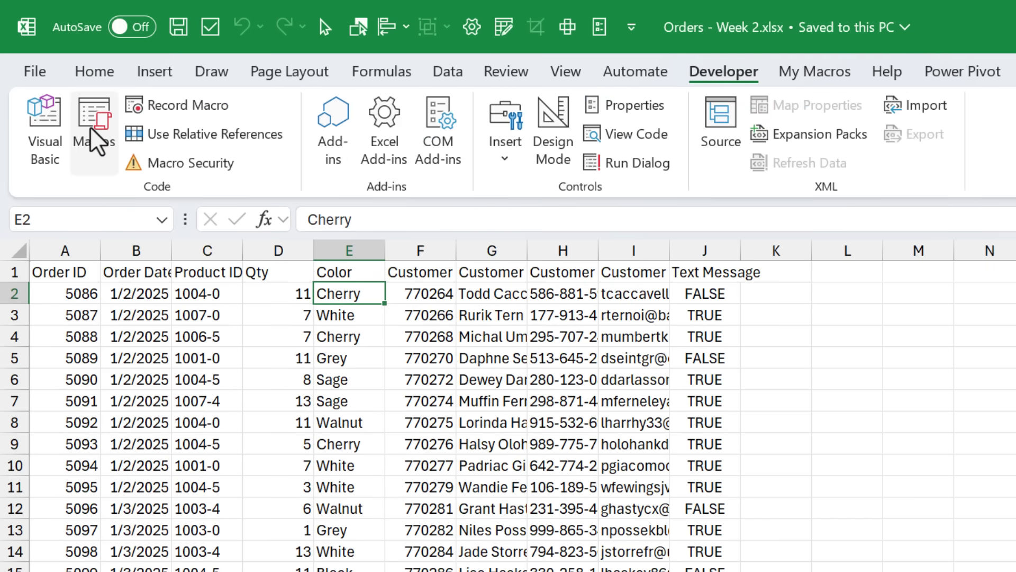
pyautogui.click(96, 140)
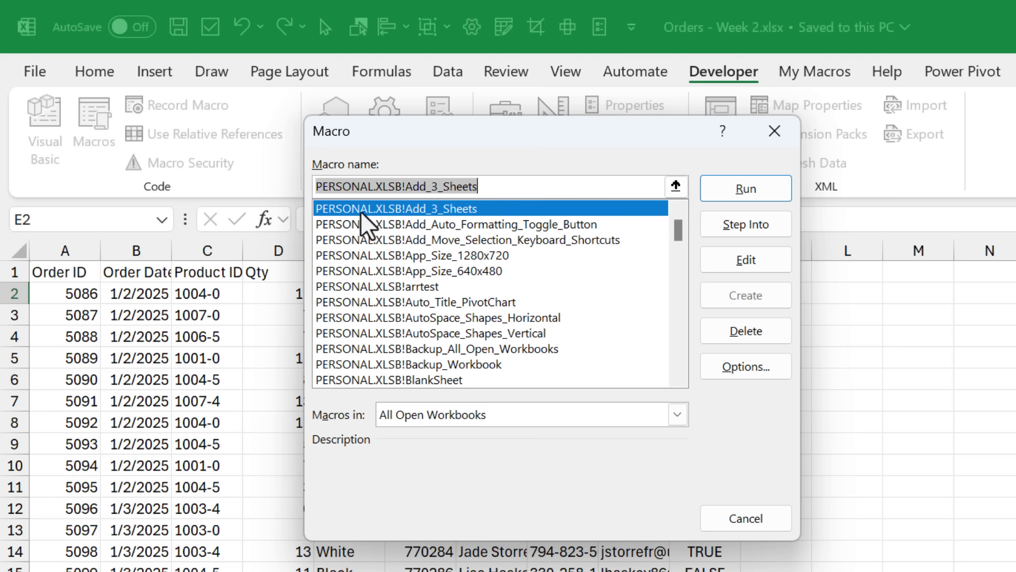
pyautogui.click(431, 417)
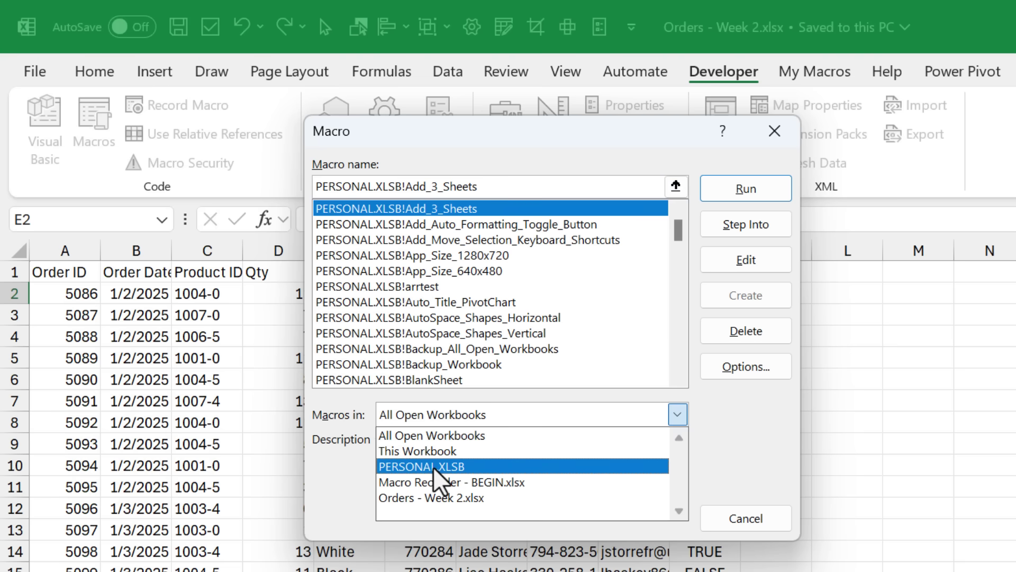
pyautogui.click(433, 469)
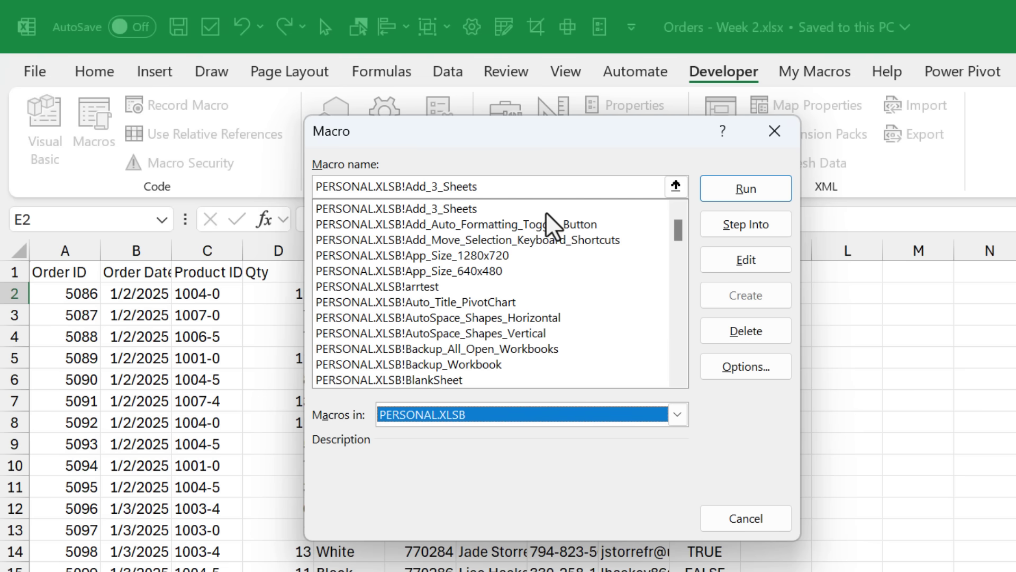
pyautogui.moveTo(681, 239); pyautogui.dragTo(683, 318)
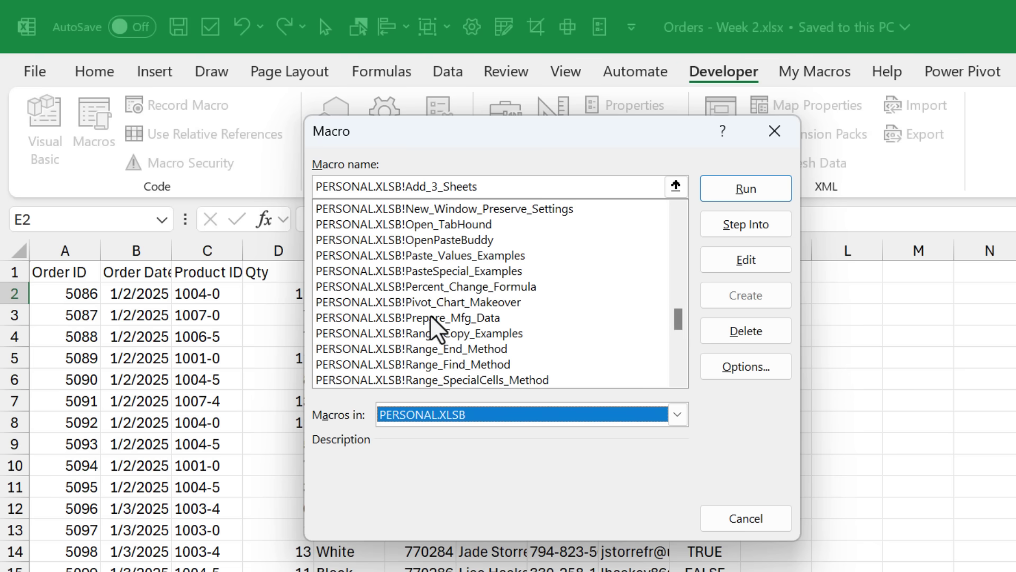
pyautogui.click(452, 318)
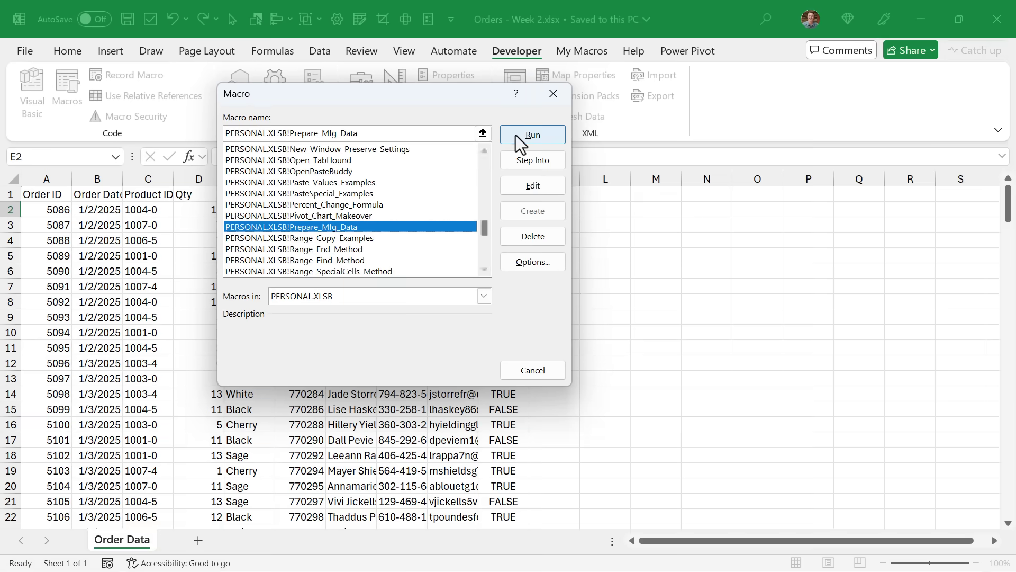
pyautogui.click(517, 135)
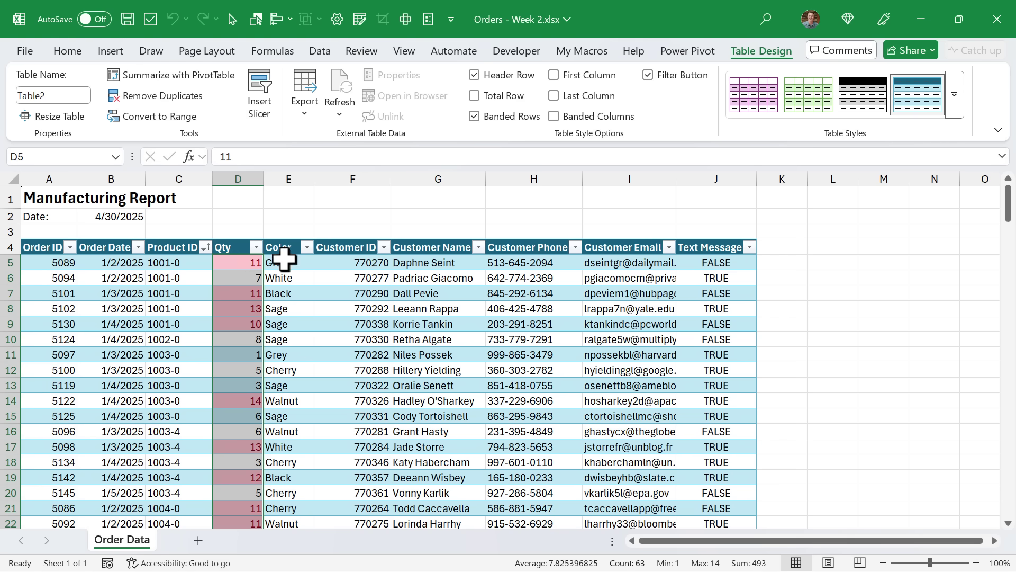
pyautogui.moveTo(1011, 217); pyautogui.dragTo(1010, 325)
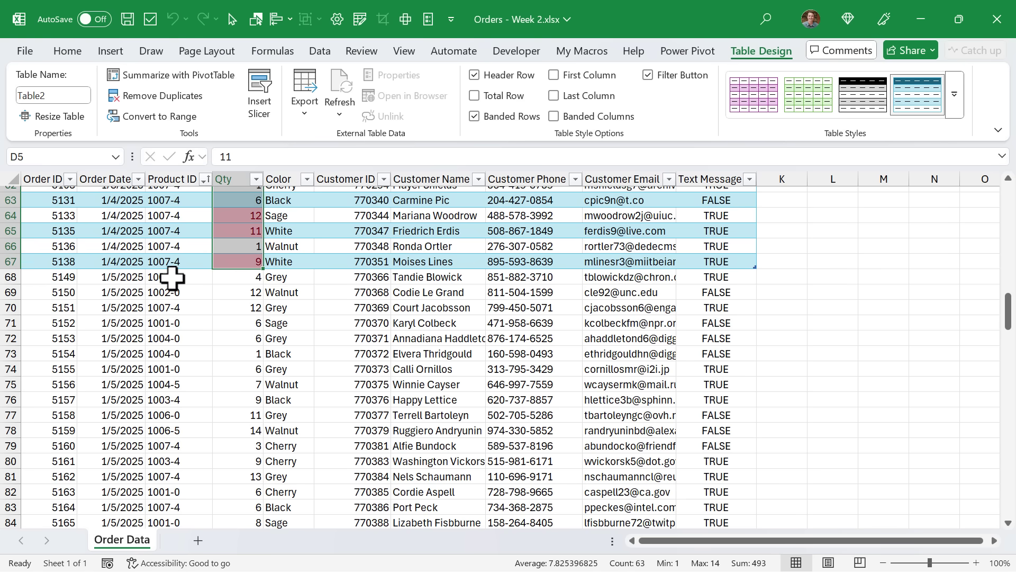
pyautogui.scroll(-7, 172, 278)
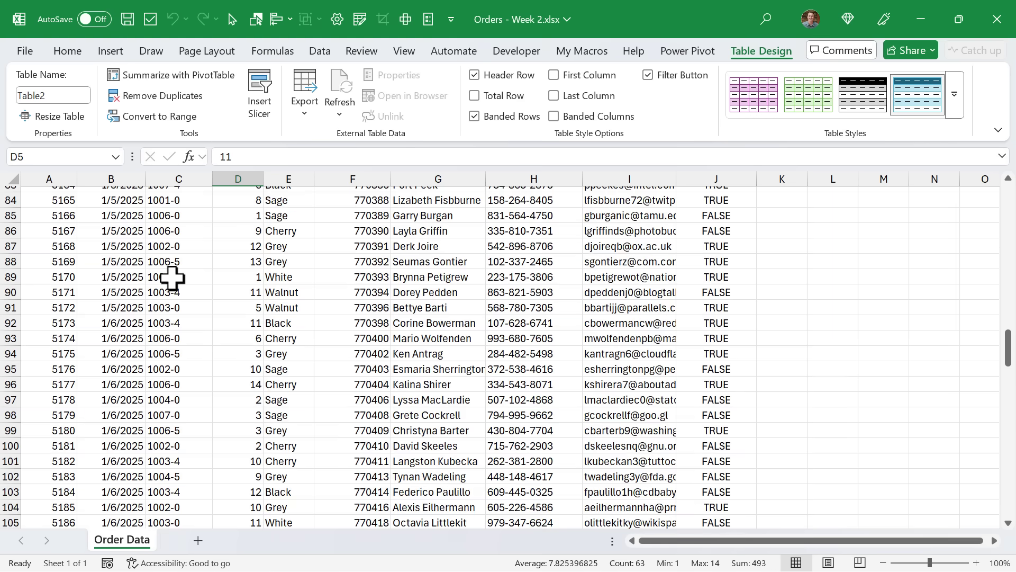
pyautogui.scroll(-4, 172, 278)
pyautogui.scroll(2, 172, 278)
pyautogui.scroll(-2, 172, 278)
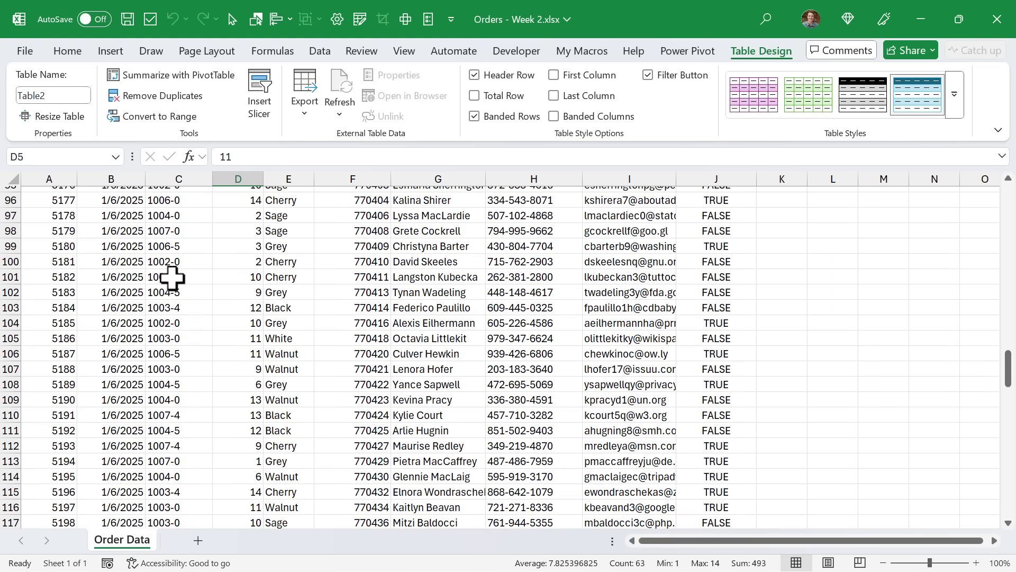
pyautogui.scroll(7, 172, 278)
pyautogui.scroll(6, 172, 278)
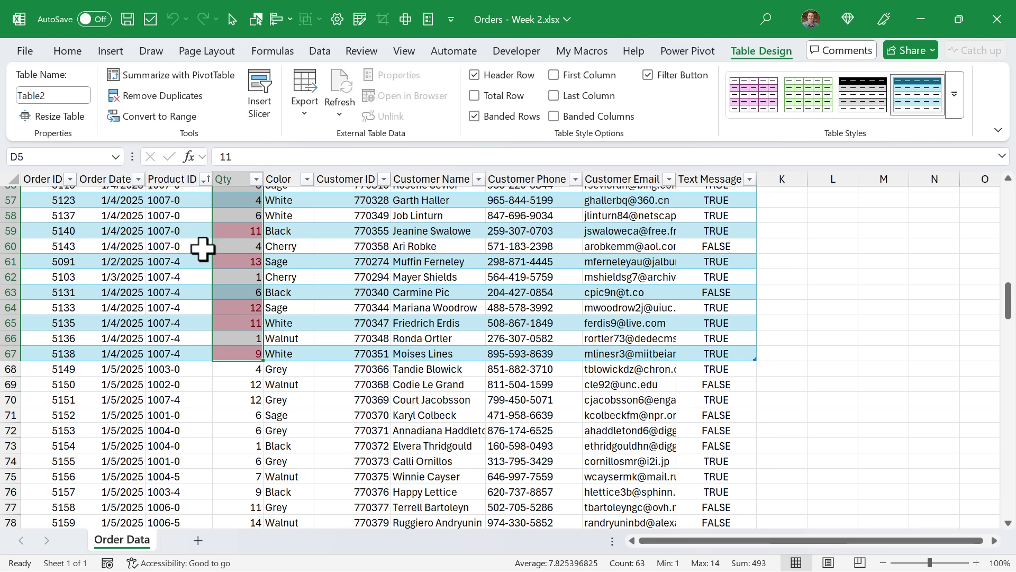
# - Open the VBA editor and review the ListObjects call, hard-coded $A$1:$J$64 range and Order Data sheet name
pyautogui.click(507, 49)
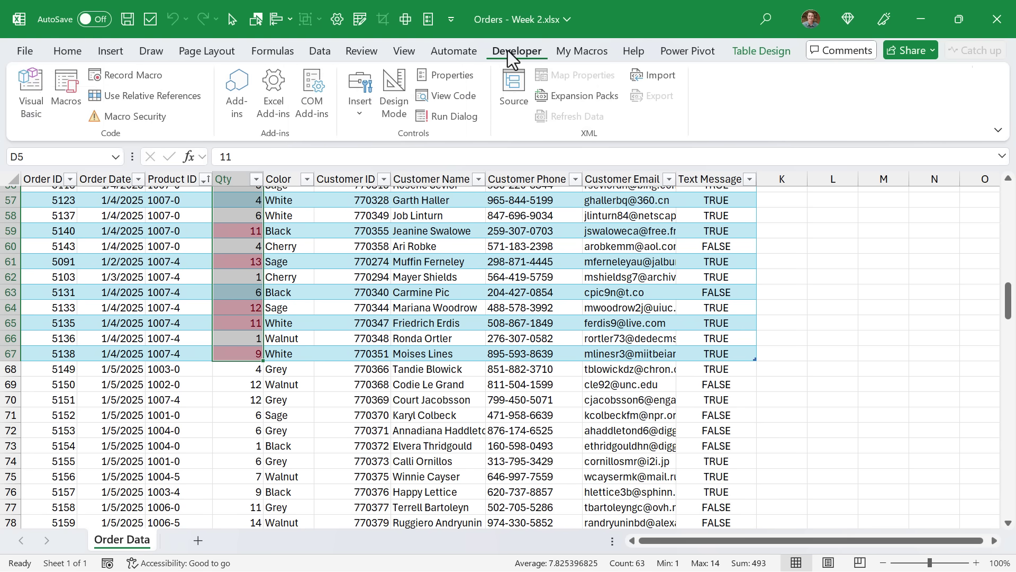
pyautogui.click(35, 100)
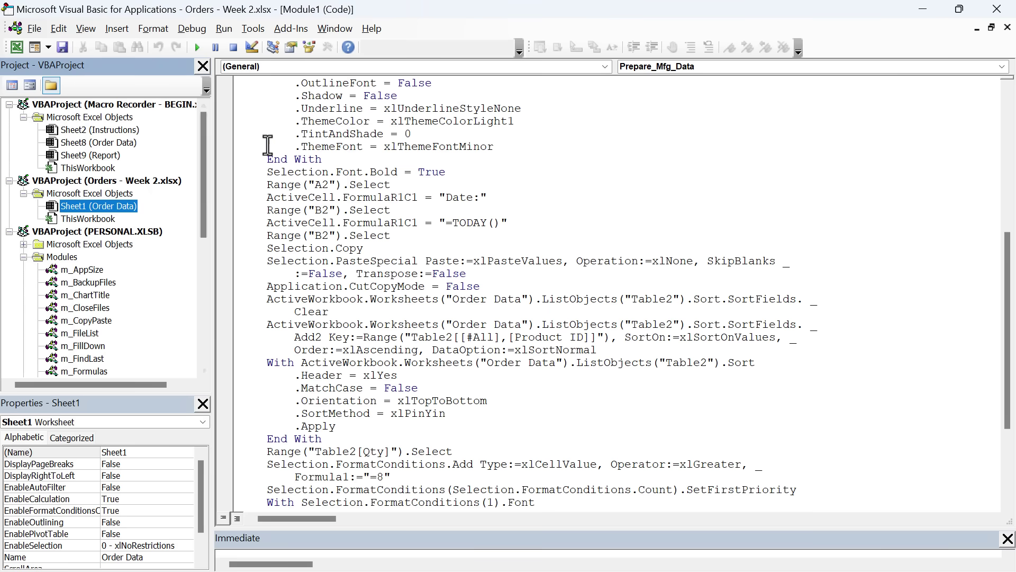
pyautogui.scroll(8, 353, 152)
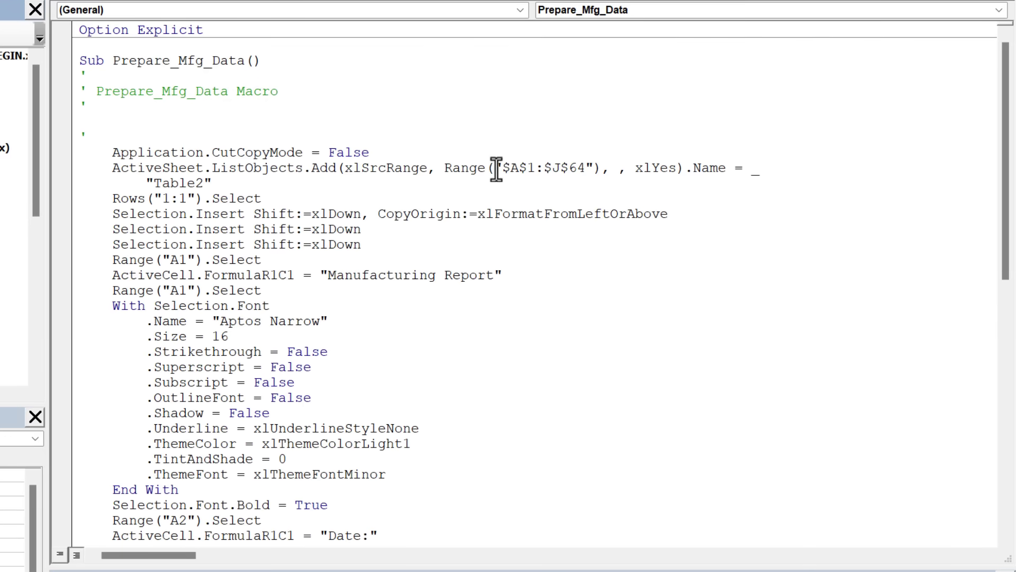
pyautogui.moveTo(212, 168); pyautogui.dragTo(301, 170)
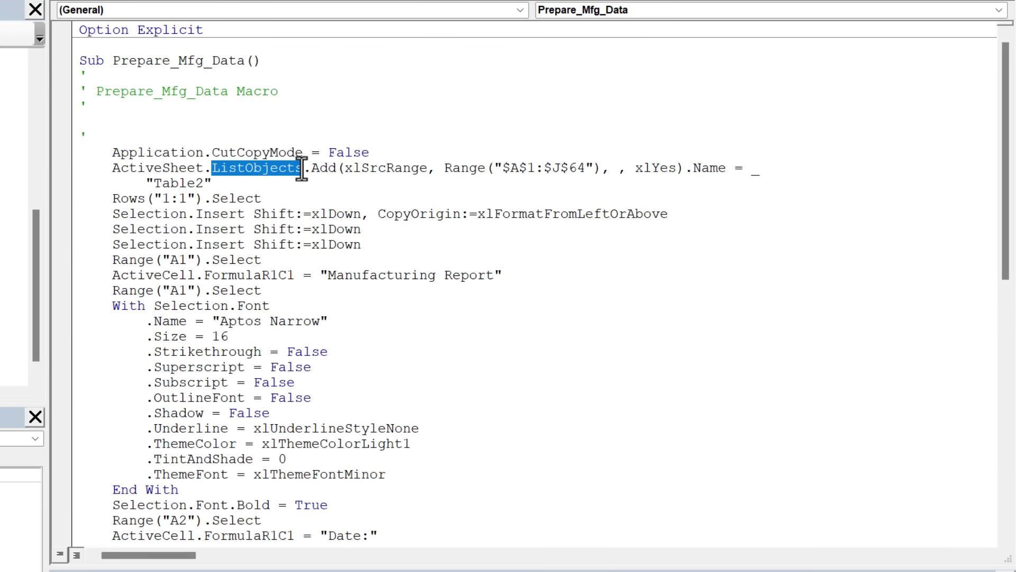
pyautogui.moveTo(494, 168); pyautogui.dragTo(589, 169)
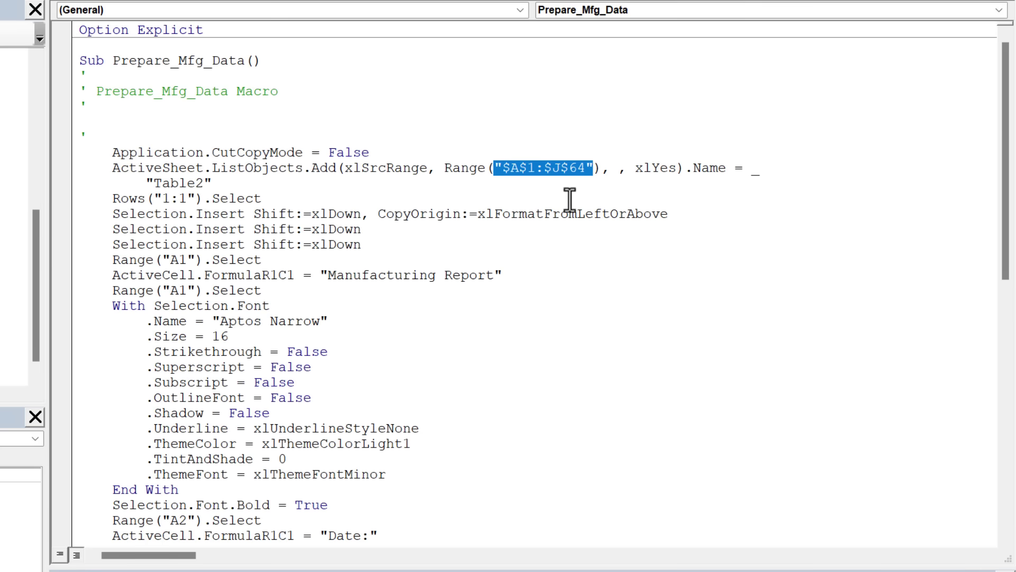
pyautogui.scroll(-3, 554, 225)
pyautogui.scroll(-4, 554, 225)
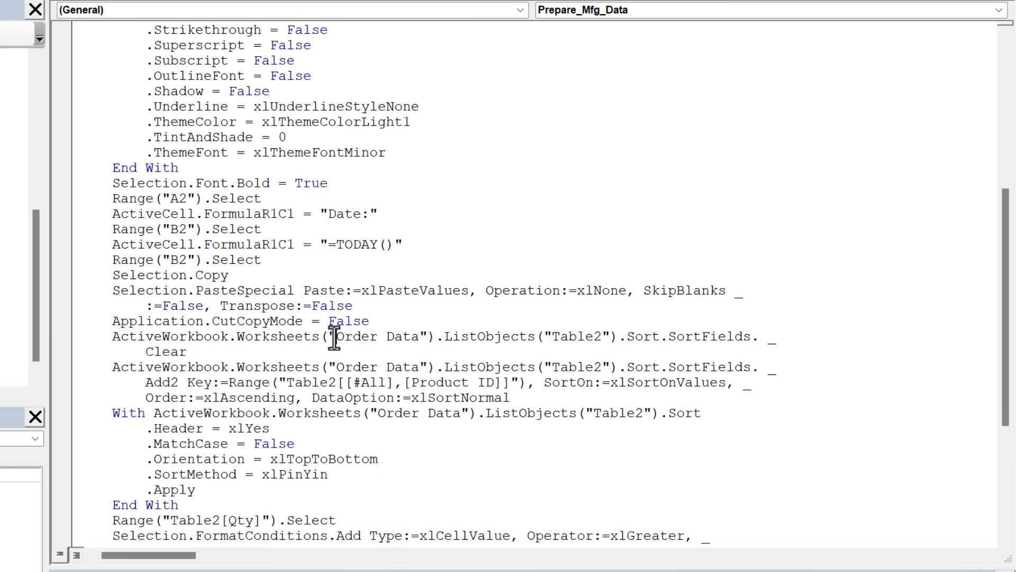
pyautogui.moveTo(335, 337); pyautogui.dragTo(422, 337)
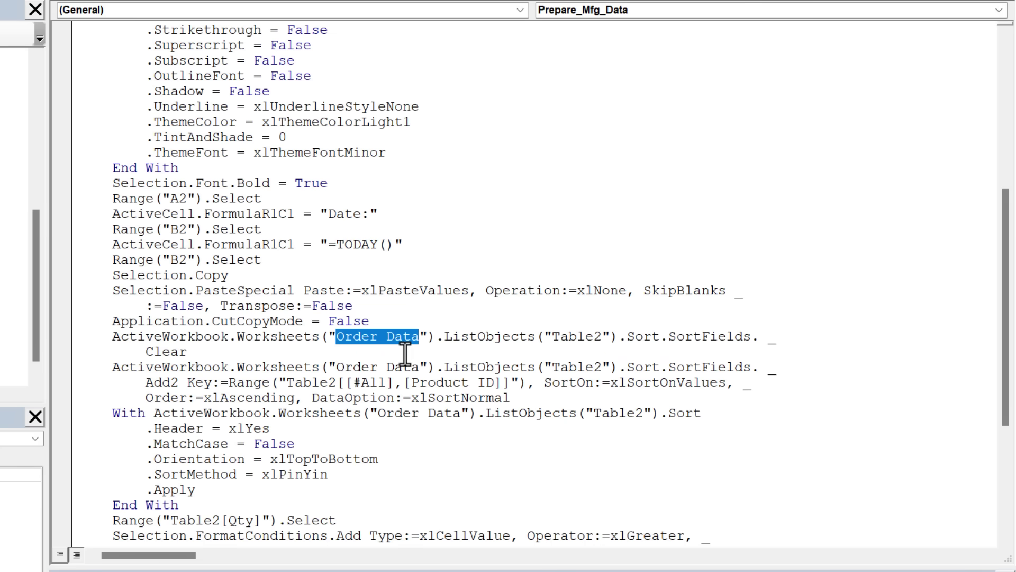
pyautogui.scroll(-5, 372, 363)
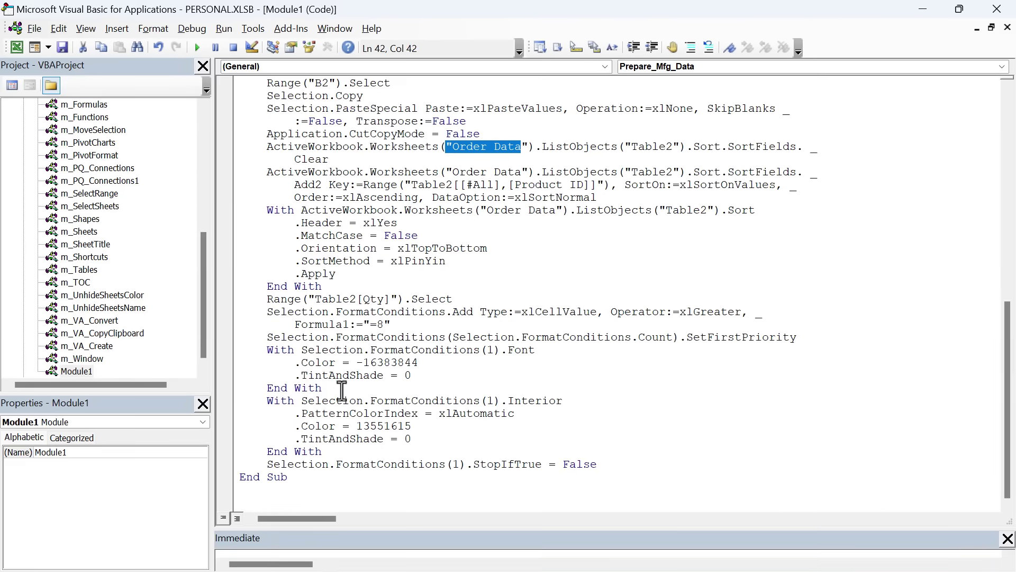
# - Copy the whole recorded Prepare_Mfg_Data macro and return to the ChatGPT conversation
pyautogui.moveTo(294, 480); pyautogui.dragTo(233, 108)
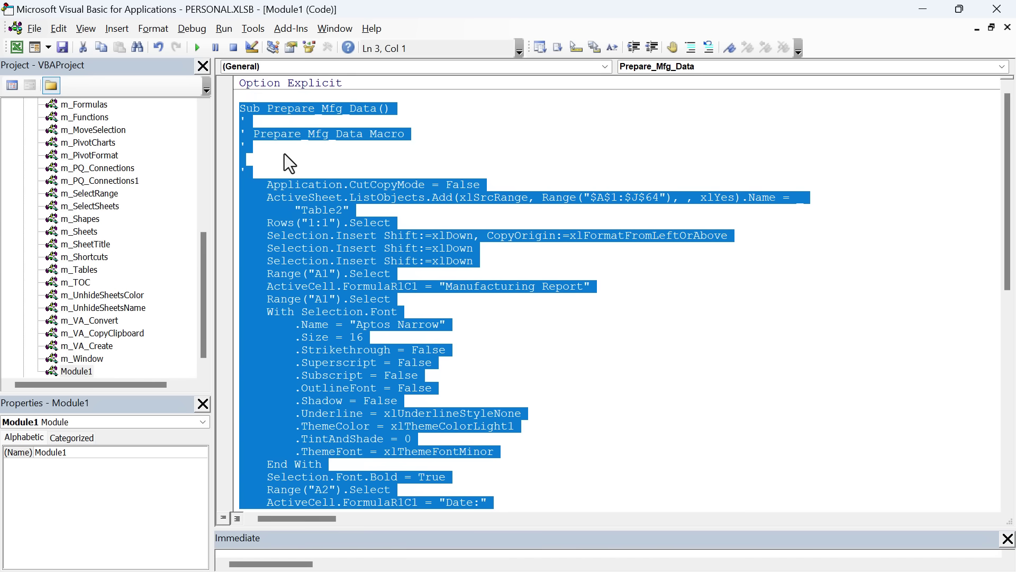
pyautogui.hotkey('ctrl', 'c')
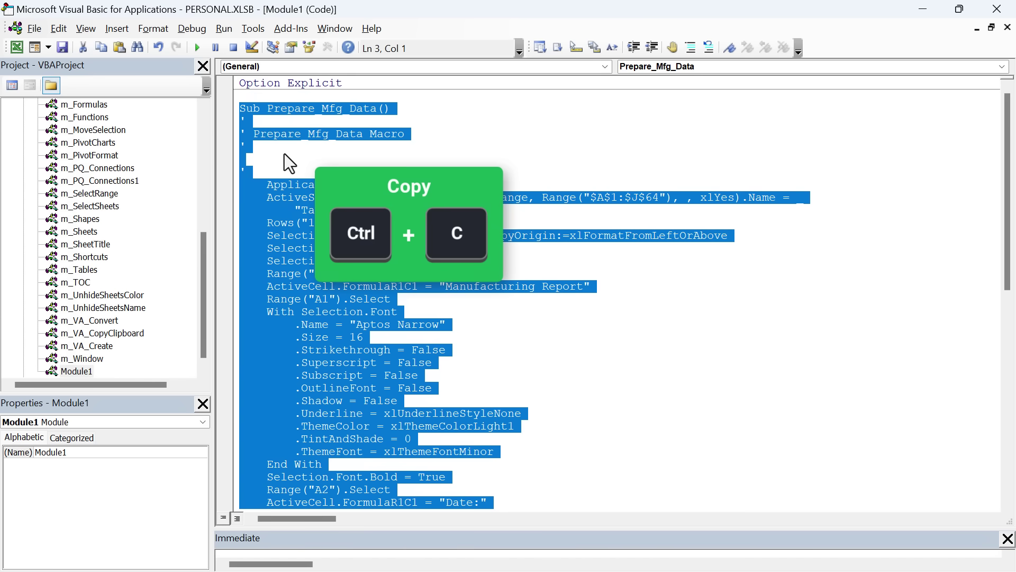
pyautogui.hotkey('alt', 'Tab')
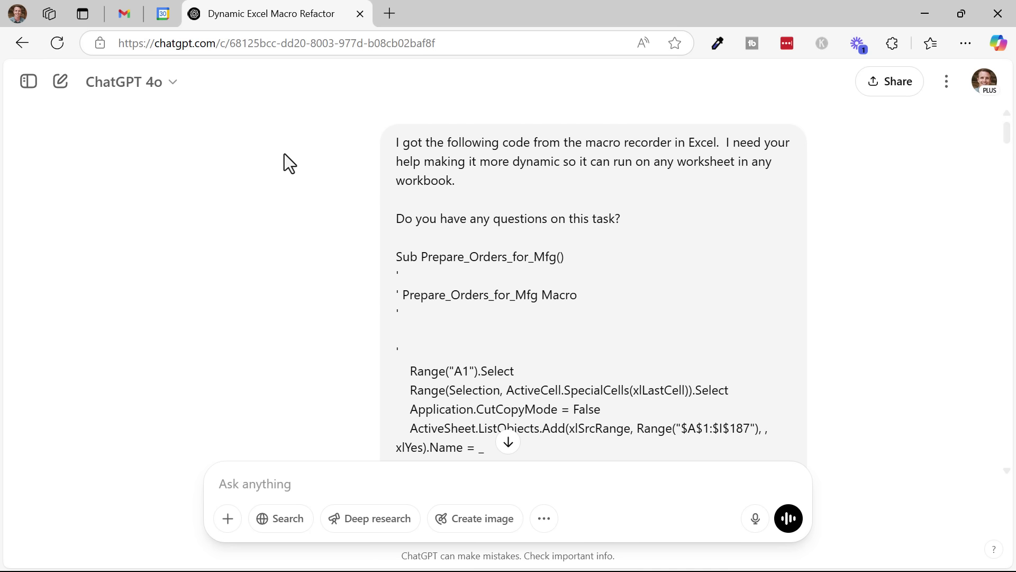
pyautogui.hotkey('ctrl', 'shift', 's')
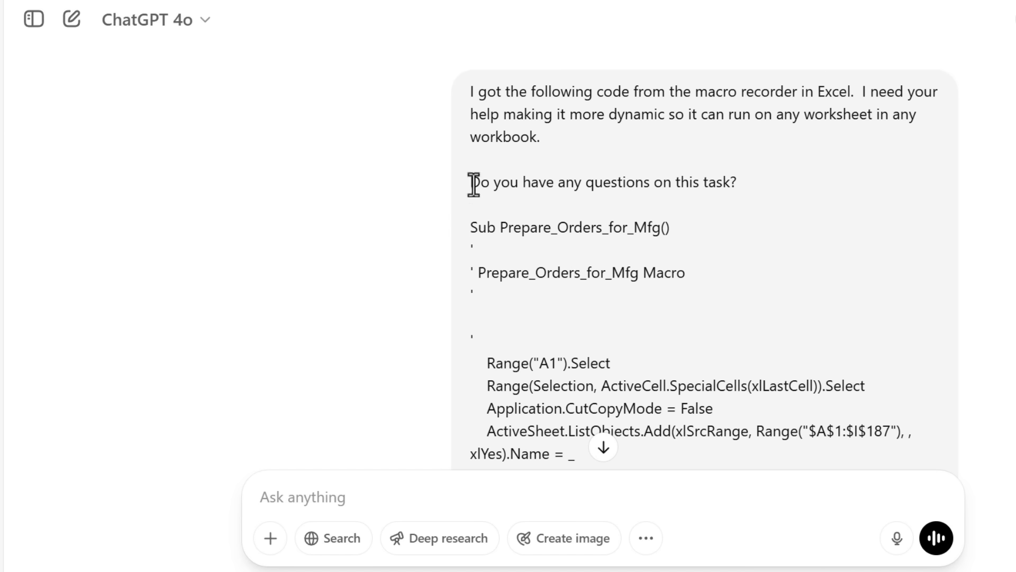
pyautogui.moveTo(471, 182); pyautogui.dragTo(745, 190)
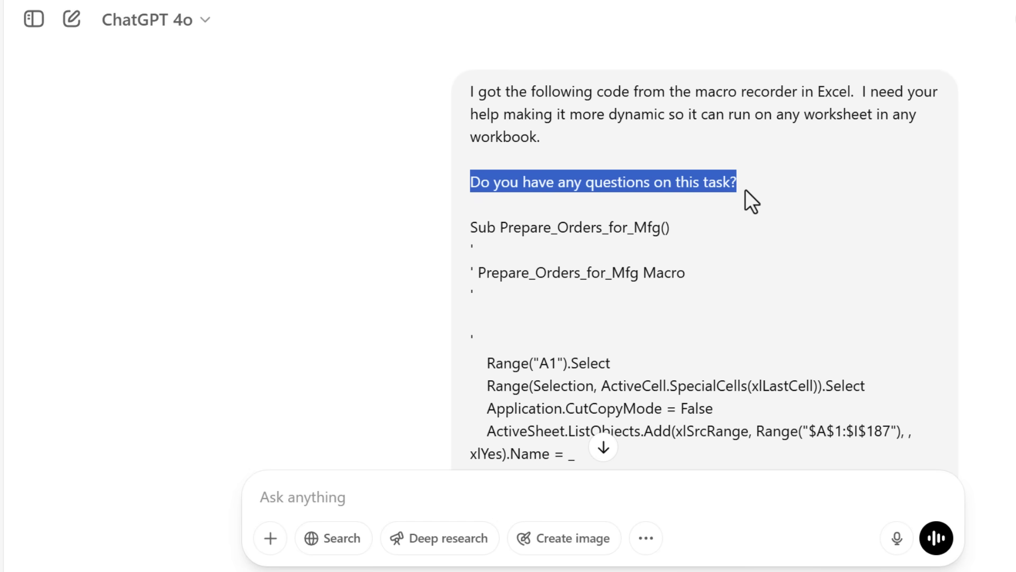
pyautogui.scroll(-20, 746, 190)
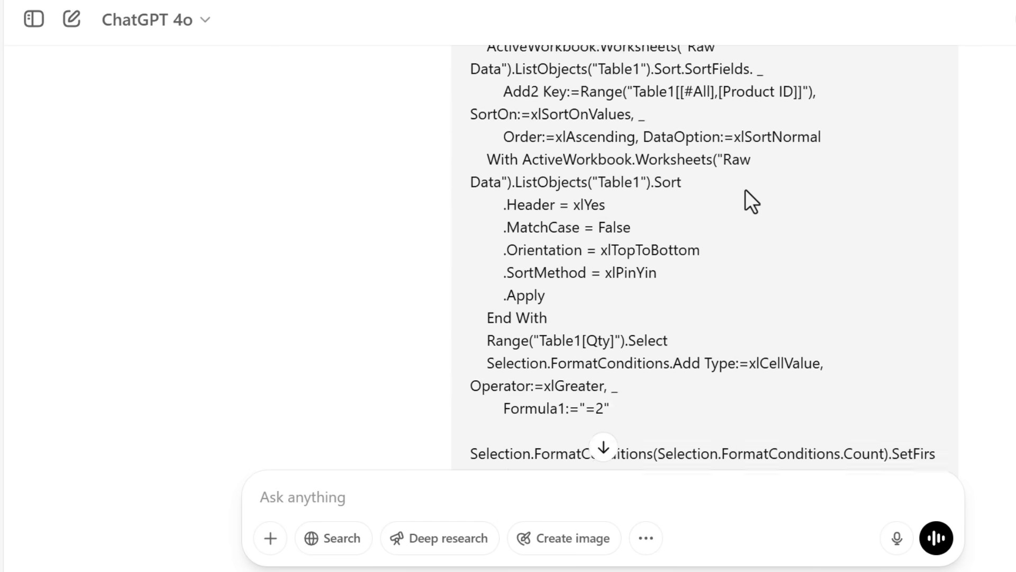
pyautogui.scroll(-15, 745, 189)
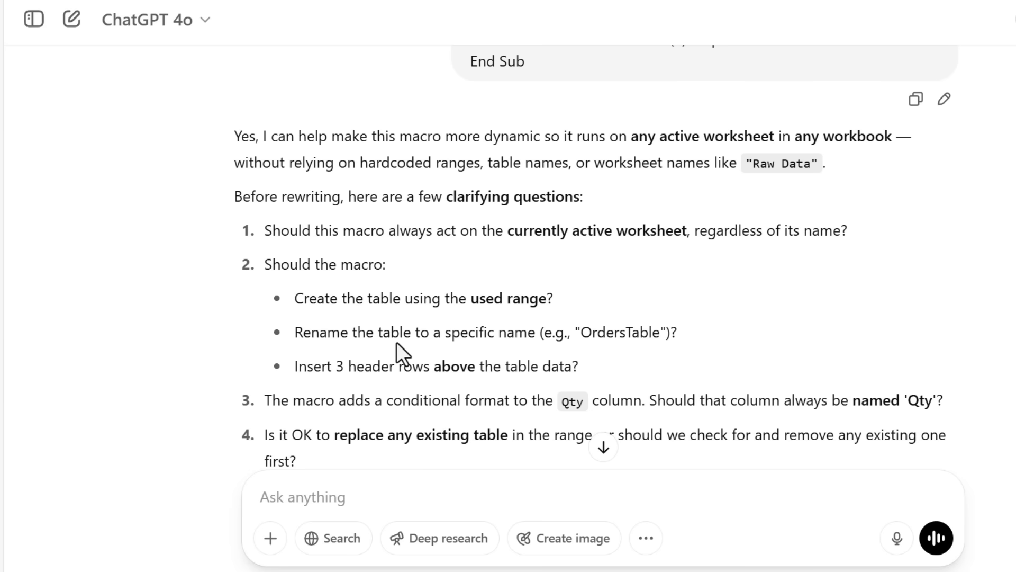
pyautogui.scroll(-2, 399, 322)
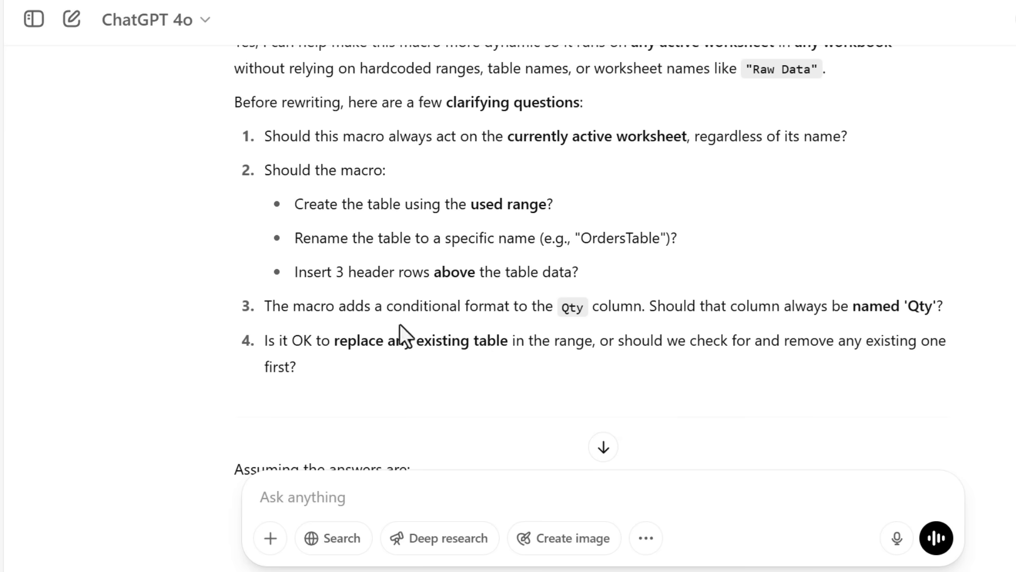
pyautogui.scroll(-7, 377, 335)
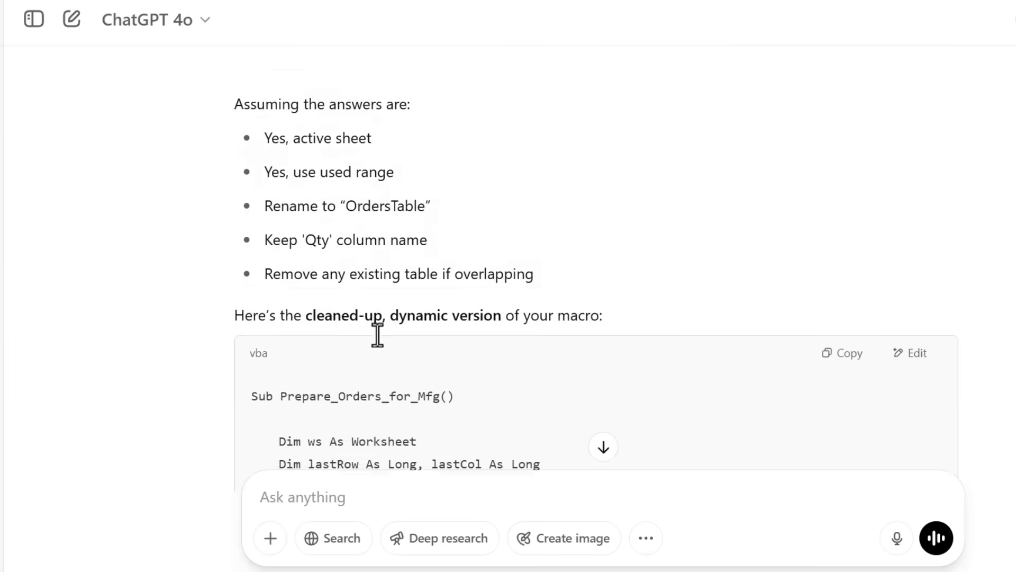
pyautogui.scroll(-7, 377, 335)
pyautogui.scroll(10, 376, 329)
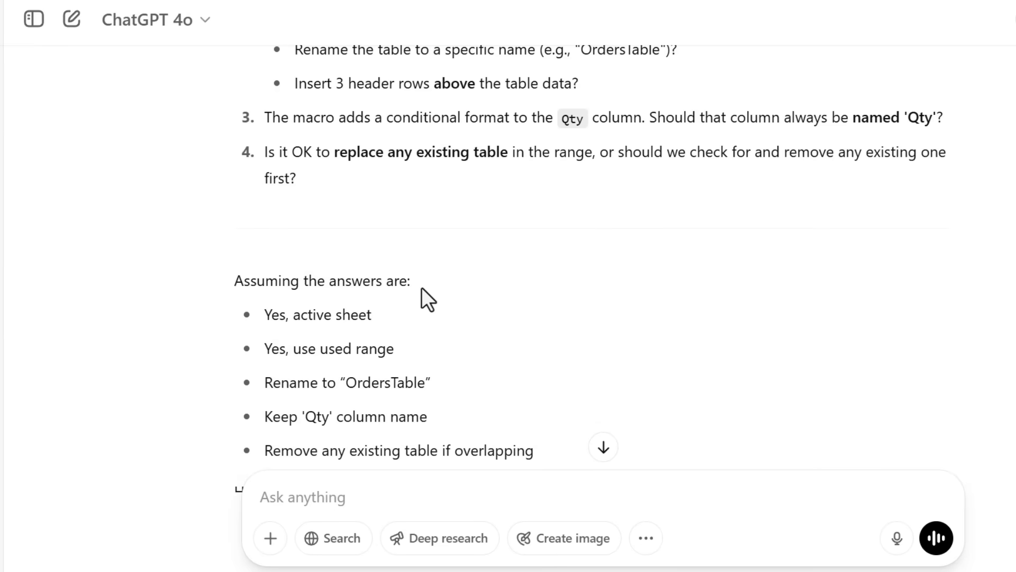
pyautogui.scroll(-20, 421, 288)
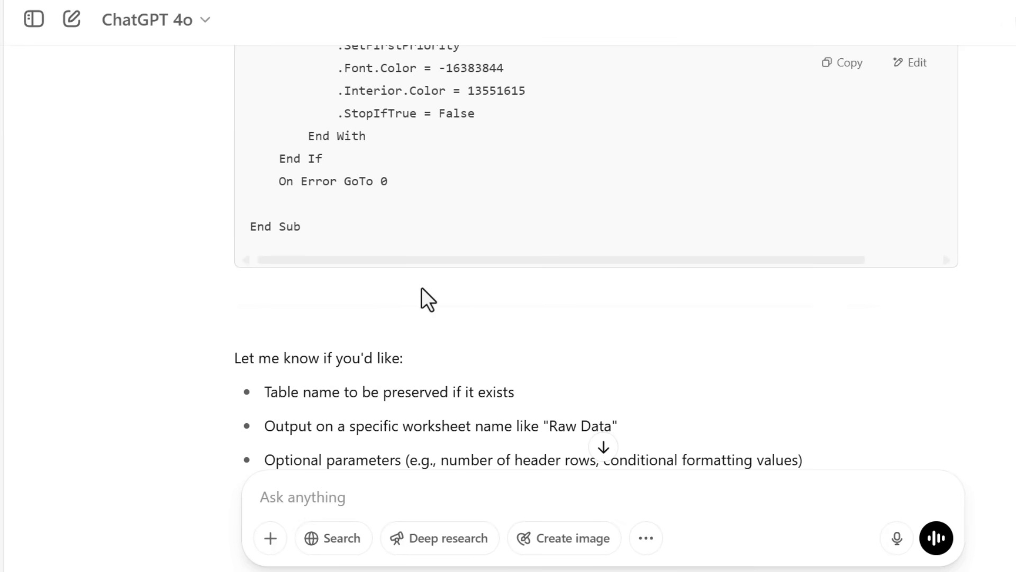
pyautogui.scroll(-9, 421, 287)
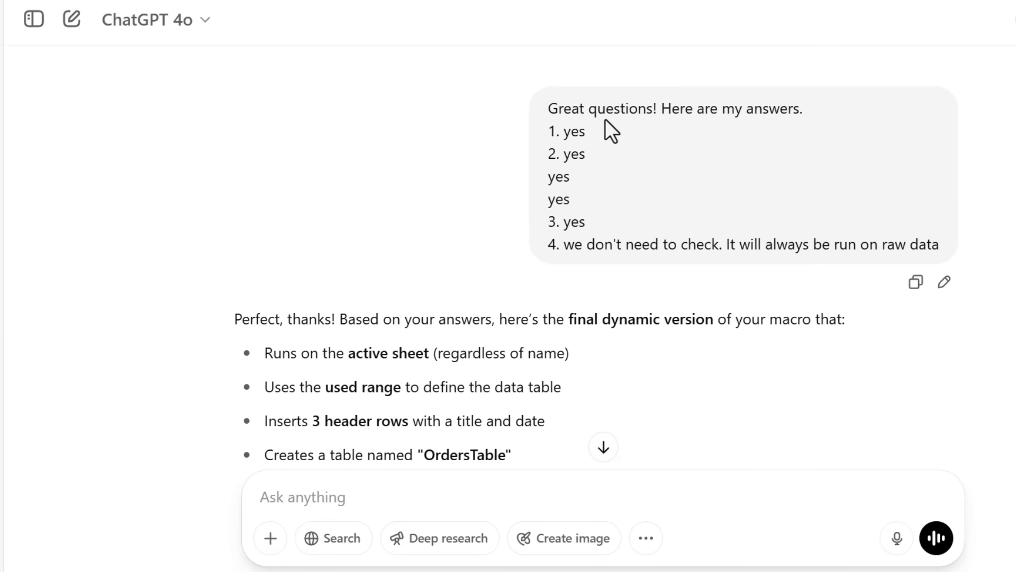
pyautogui.scroll(-3, 614, 245)
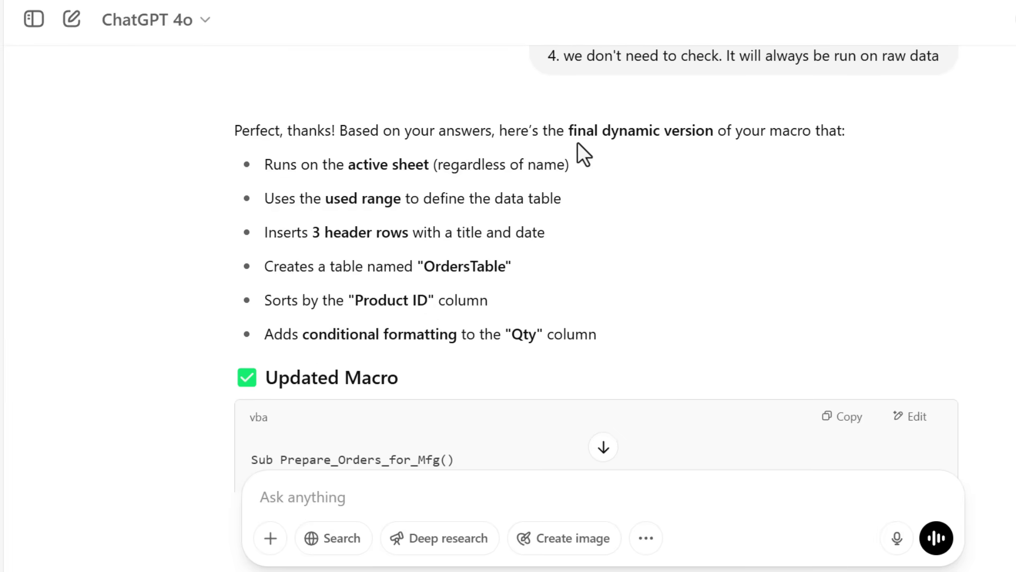
pyautogui.scroll(-6, 664, 238)
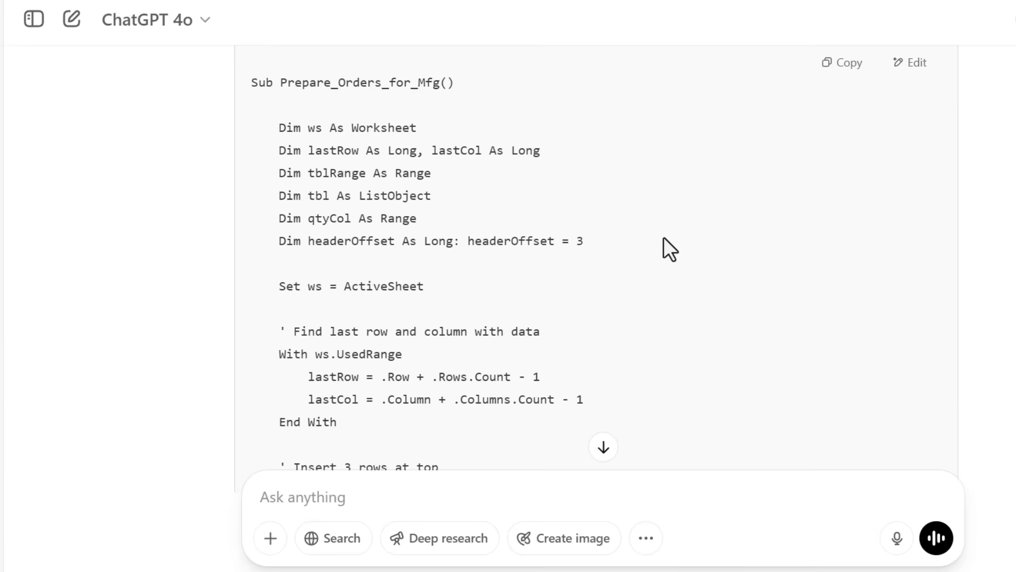
pyautogui.scroll(2, 655, 232)
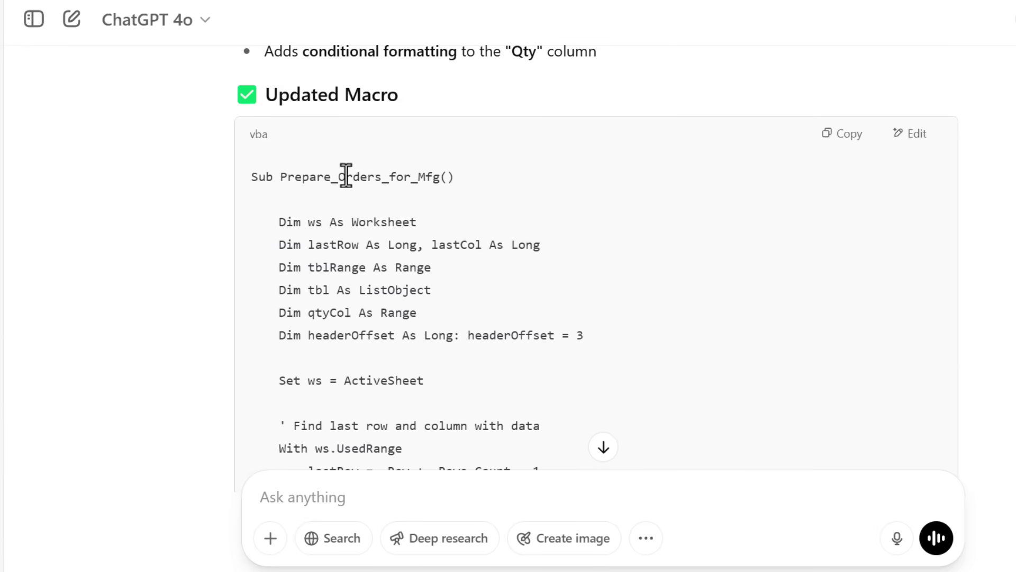
pyautogui.scroll(-10, 360, 196)
pyautogui.scroll(-7, 360, 192)
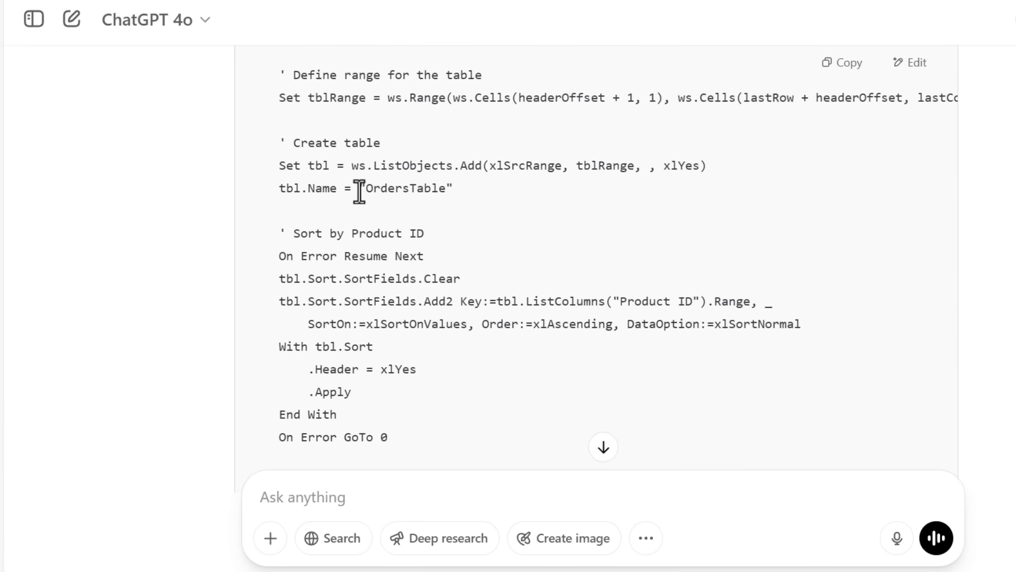
pyautogui.scroll(17, 360, 190)
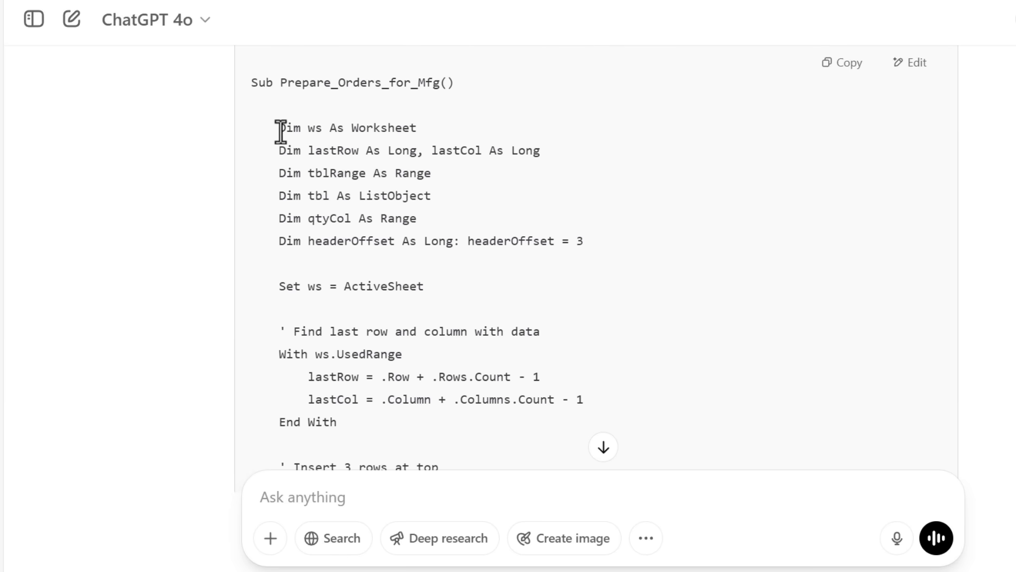
pyautogui.moveTo(278, 128); pyautogui.dragTo(586, 240)
pyautogui.click(460, 256)
# - Paste ChatGPT's refactored macro below the recorded one in Module1 and append _GPT to its name
pyautogui.click(847, 80)
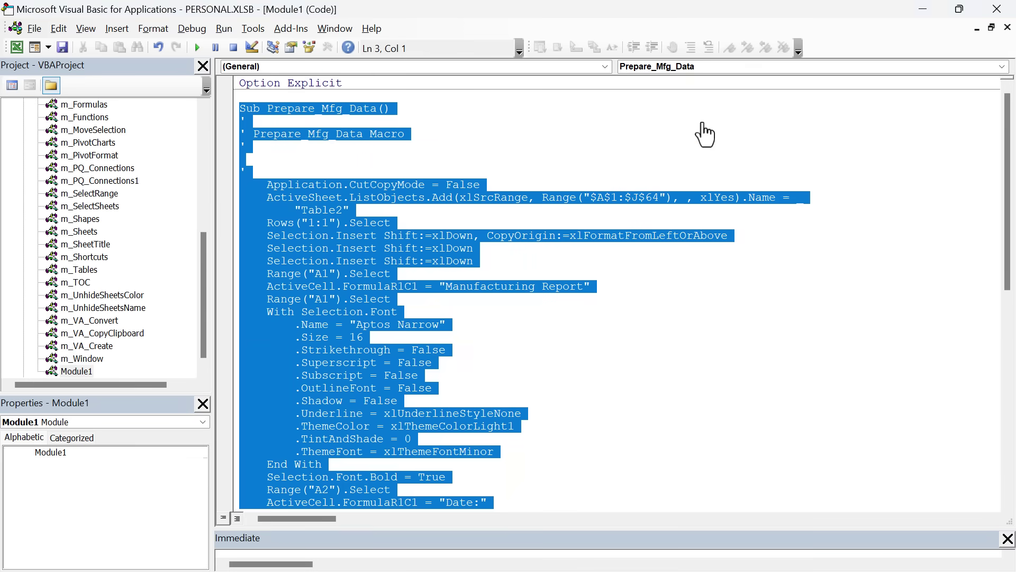
pyautogui.scroll(-12, 285, 290)
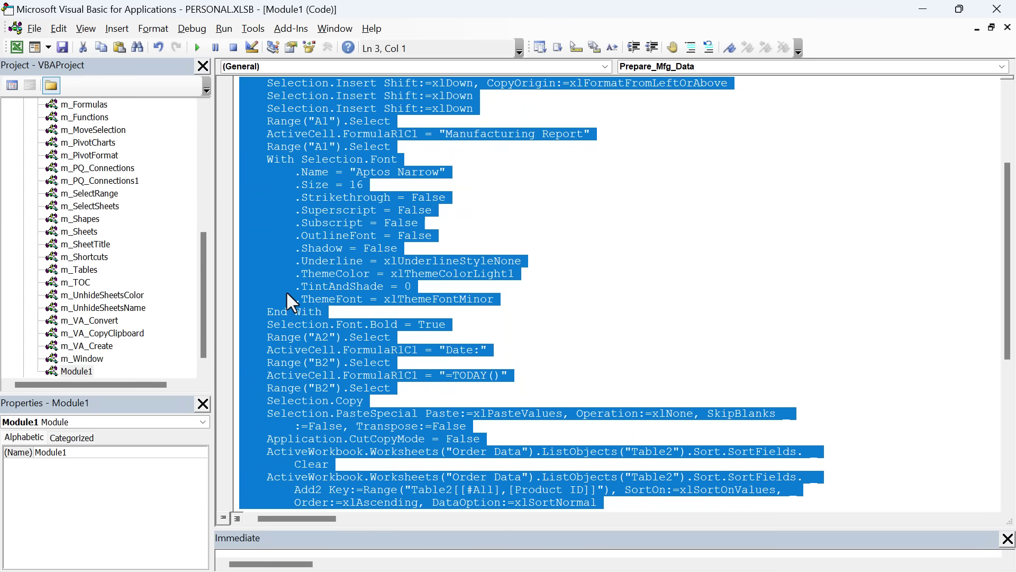
pyautogui.click(297, 484)
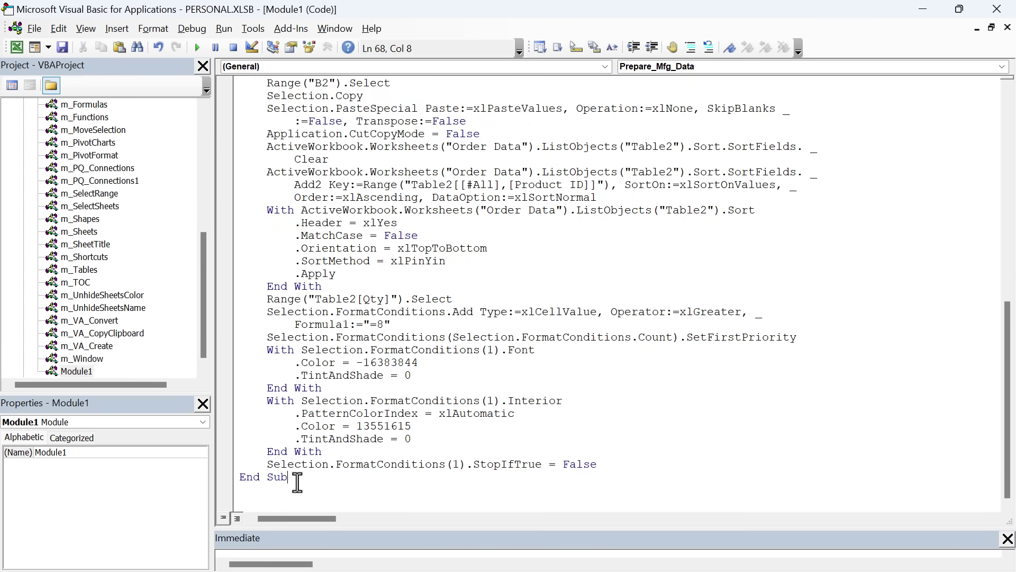
pyautogui.press('Return')
pyautogui.hotkey('ctrl', 'v')
pyautogui.scroll(14, 339, 292)
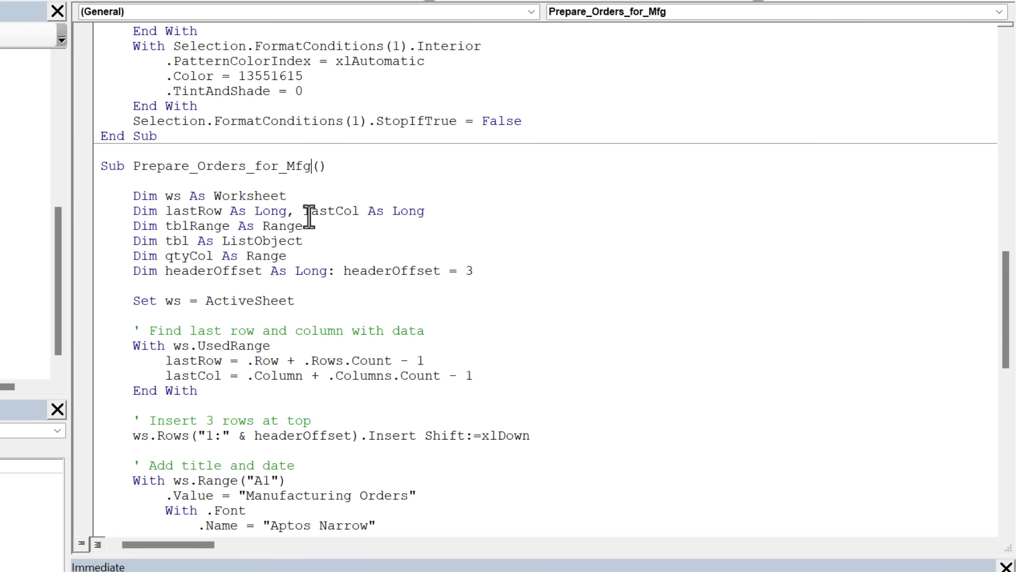
pyautogui.write('_GPT')
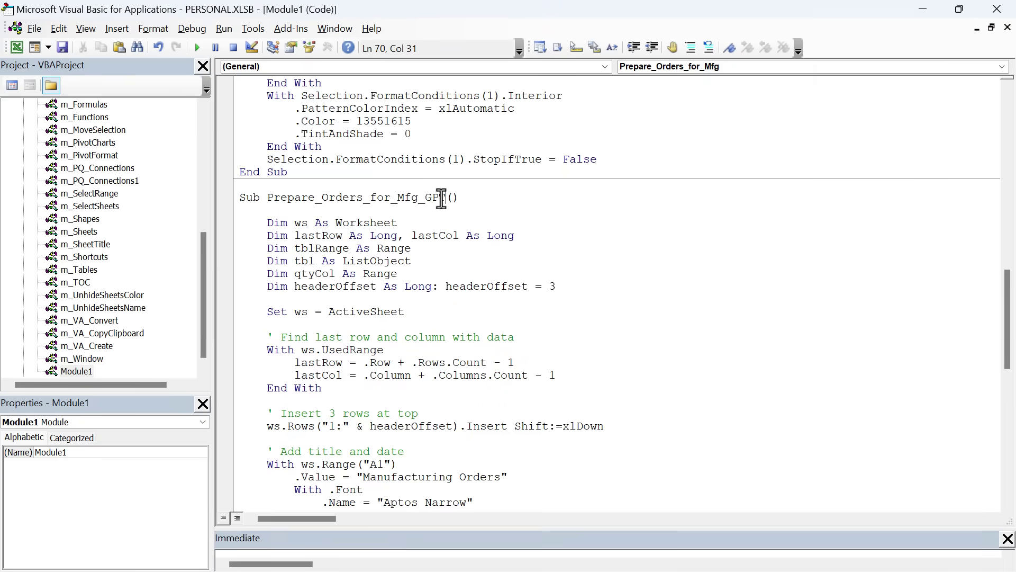
# - Open the Orders - Week 3 workbook from the order workbooks folder
pyautogui.click(15, 48)
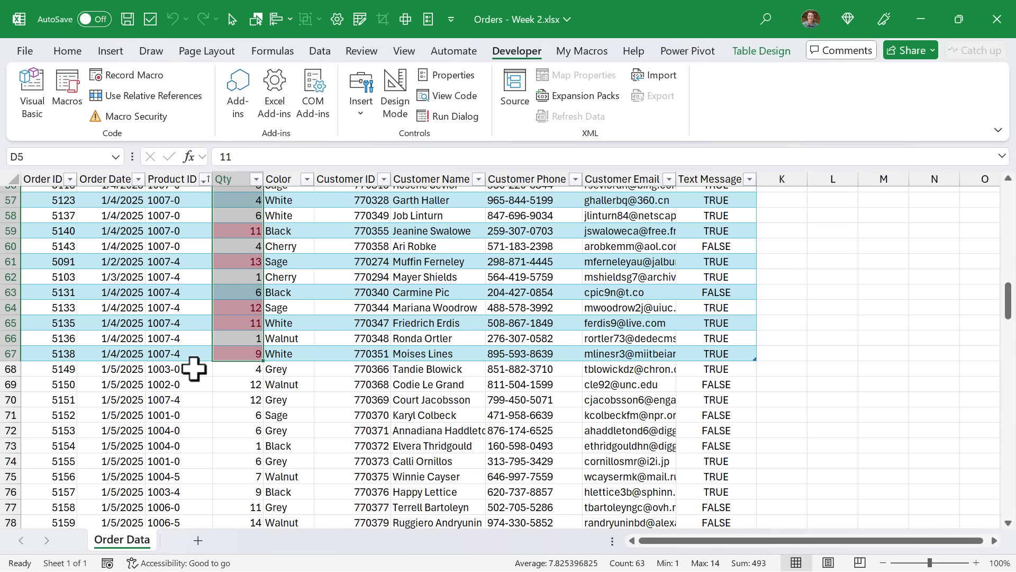
pyautogui.hotkey('alt', 'Tab')
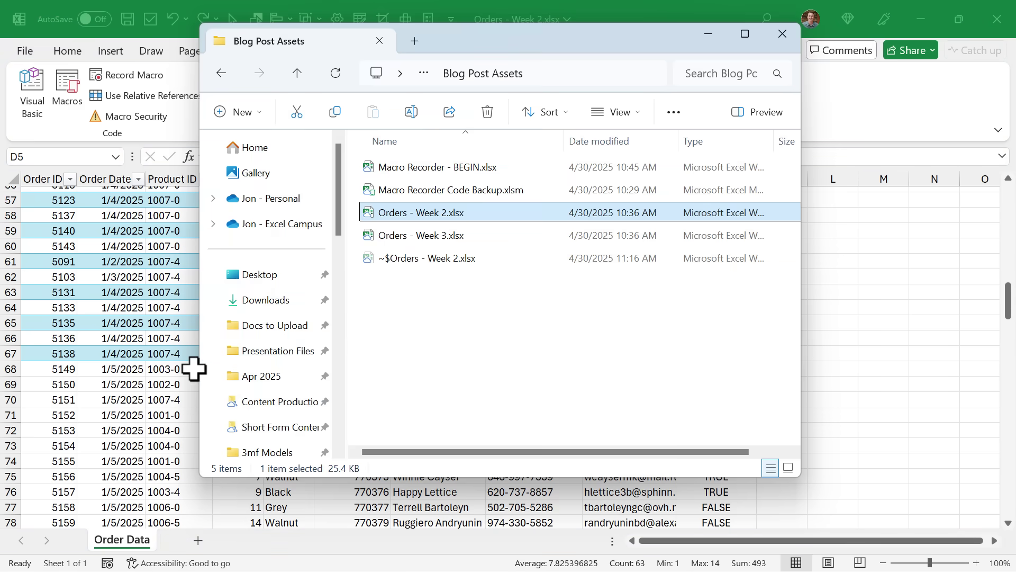
pyautogui.doubleClick(413, 236)
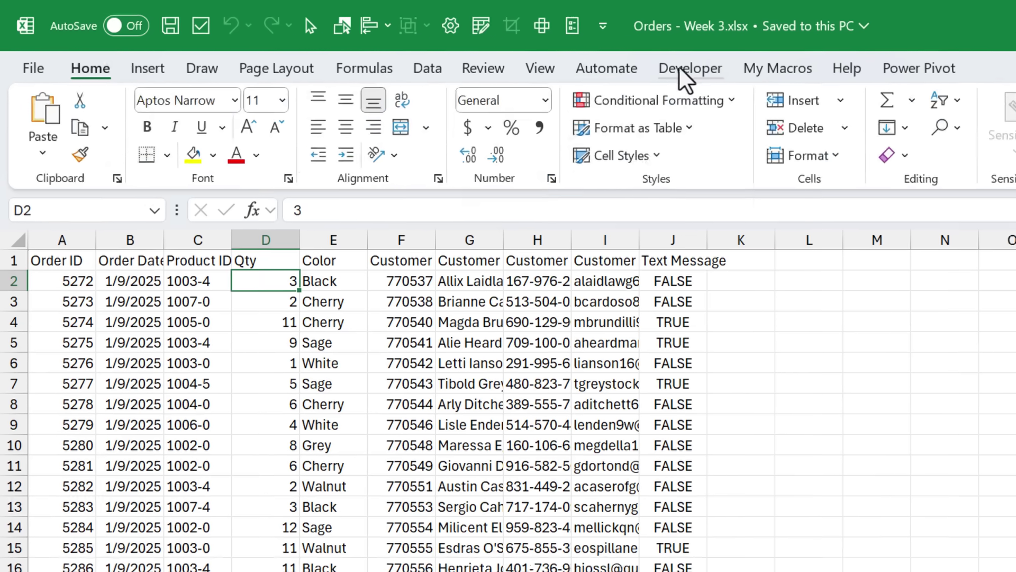
# - Run Prepare_Orders_for_Mfg_GPT and check the formatted table runs down past cell H223
pyautogui.click(682, 70)
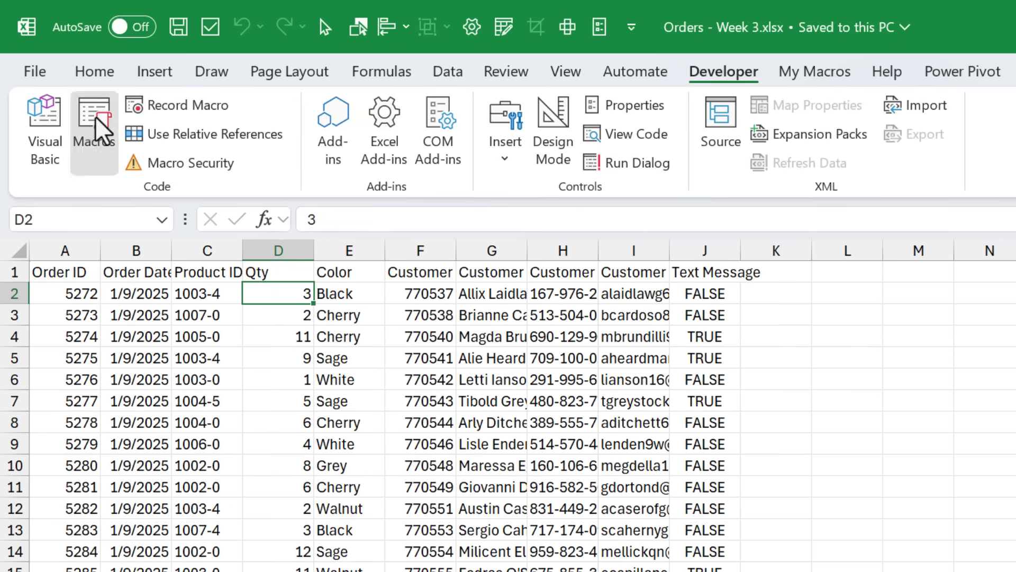
pyautogui.click(95, 130)
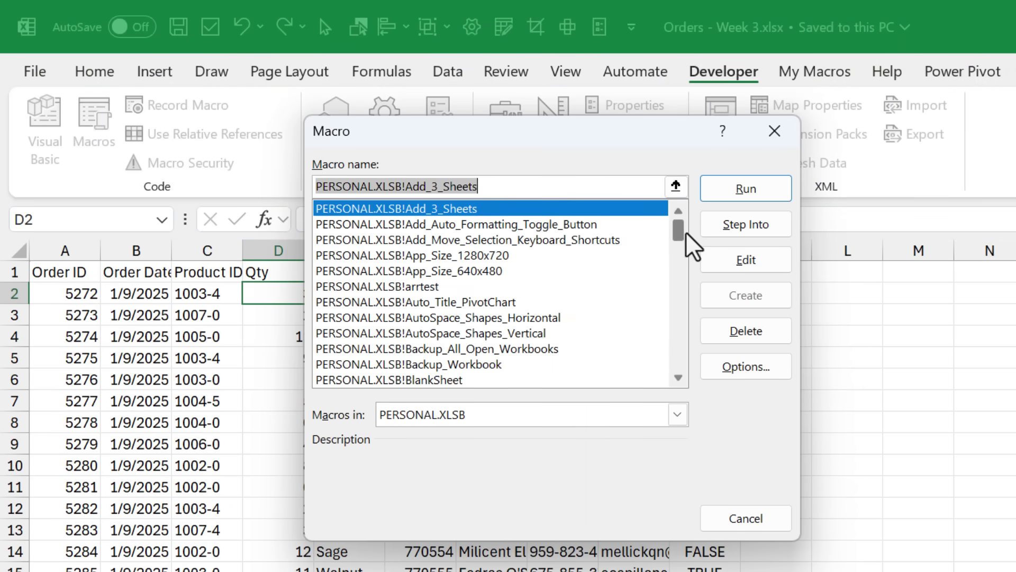
pyautogui.moveTo(679, 236); pyautogui.dragTo(672, 324)
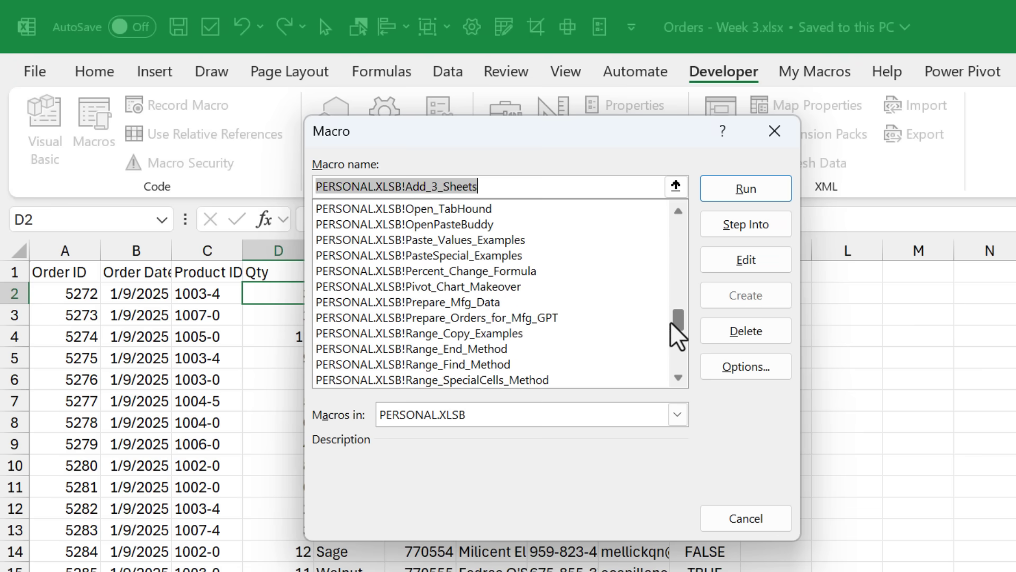
pyautogui.click(529, 318)
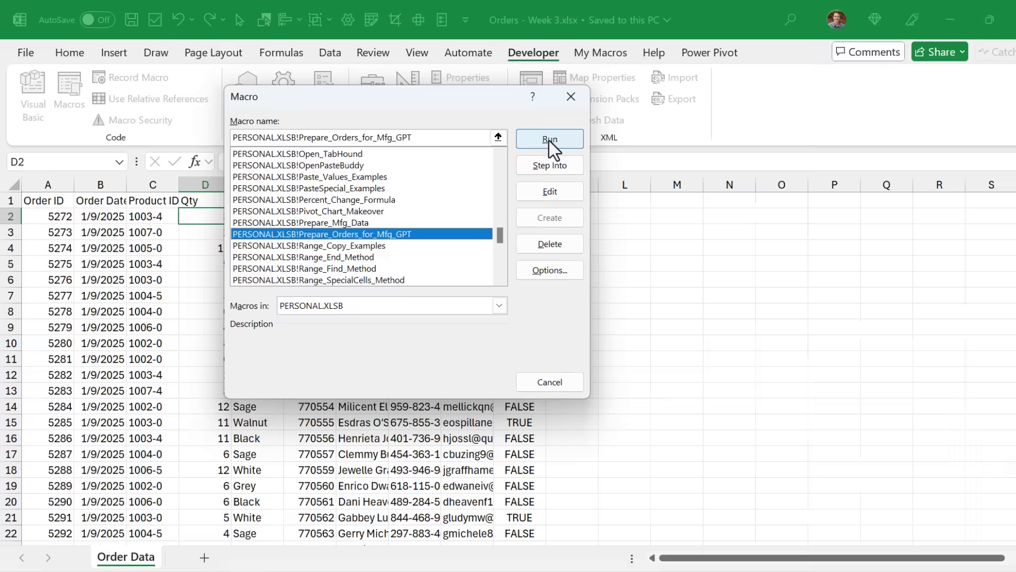
pyautogui.click(707, 179)
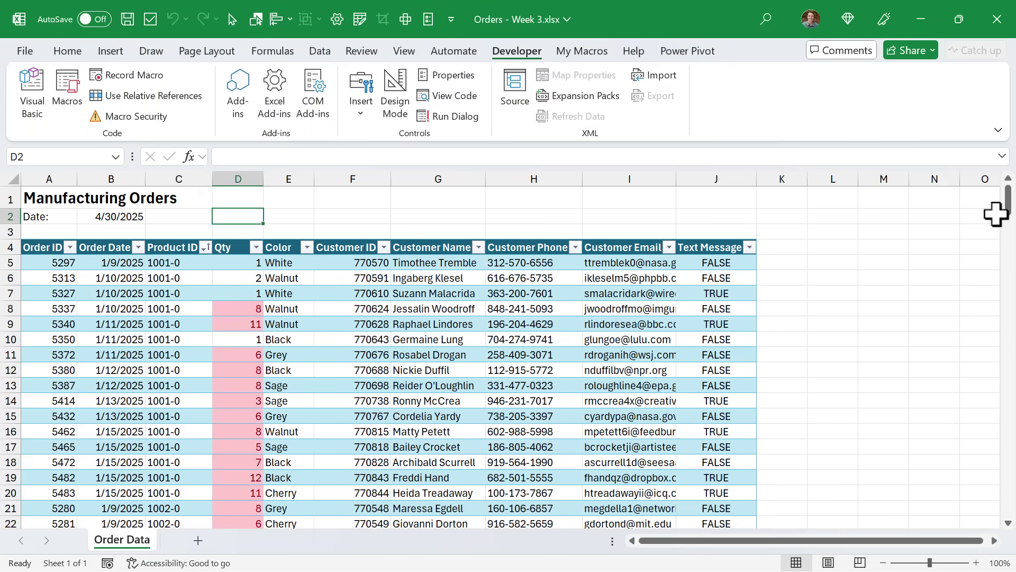
pyautogui.moveTo(1008, 198); pyautogui.dragTo(1012, 515)
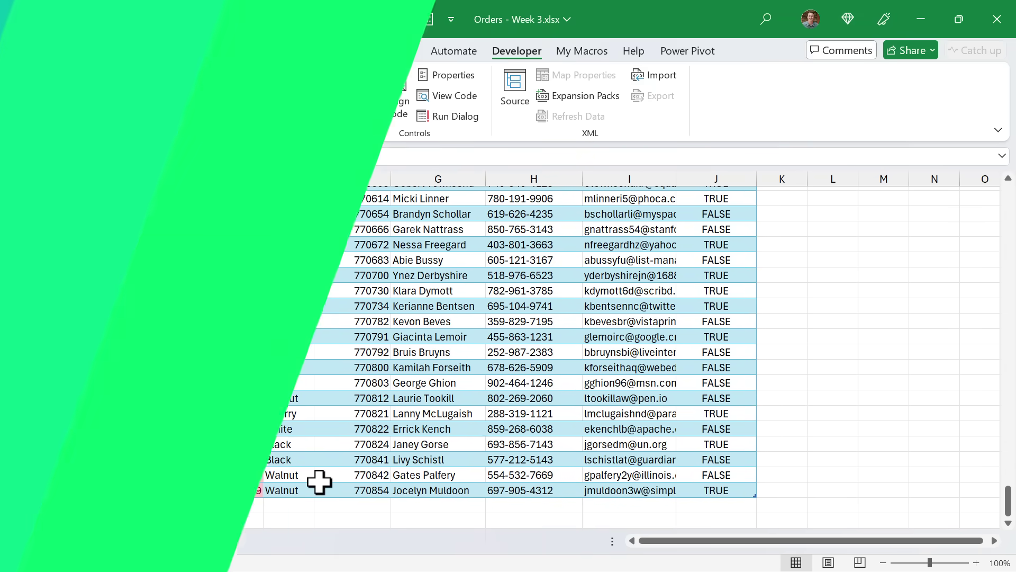
pyautogui.click(556, 427)
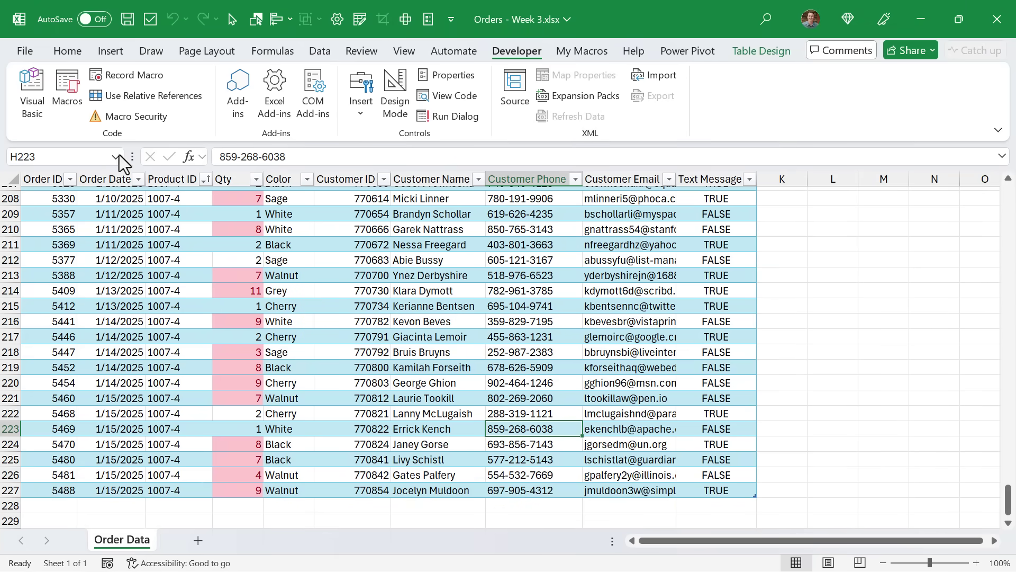
# - Open Module1 of the PERSONAL.XLSB project in the VBA editor to show Prepare_Orders_for_Mfg_GPT
pyautogui.click(35, 110)
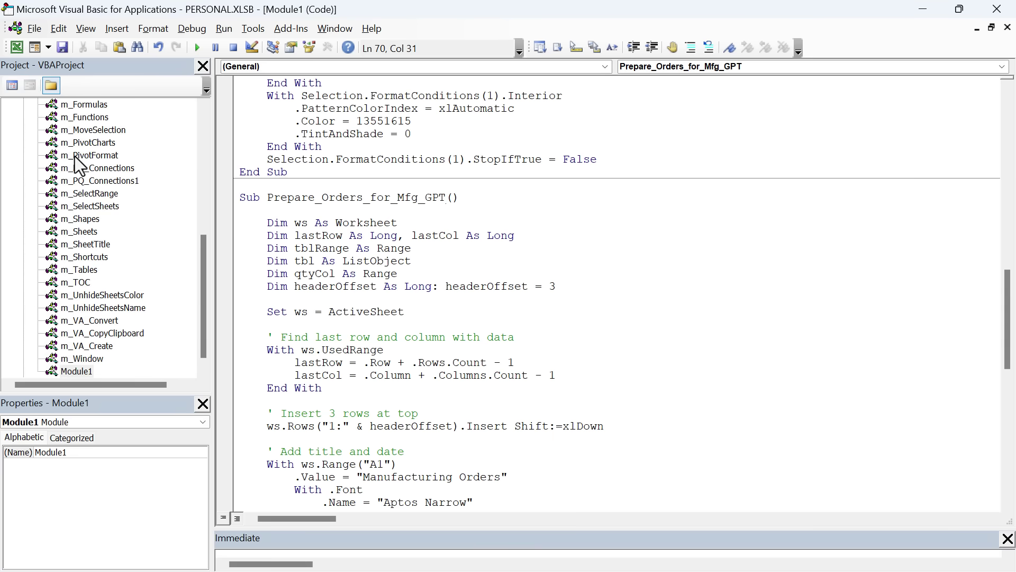
pyautogui.moveTo(204, 262); pyautogui.dragTo(195, 175)
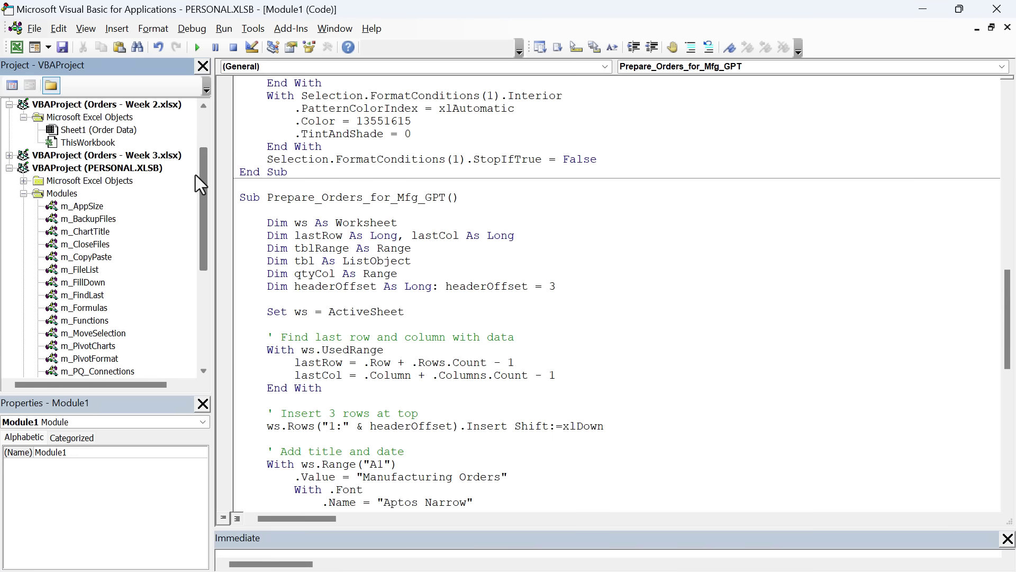
pyautogui.click(140, 171)
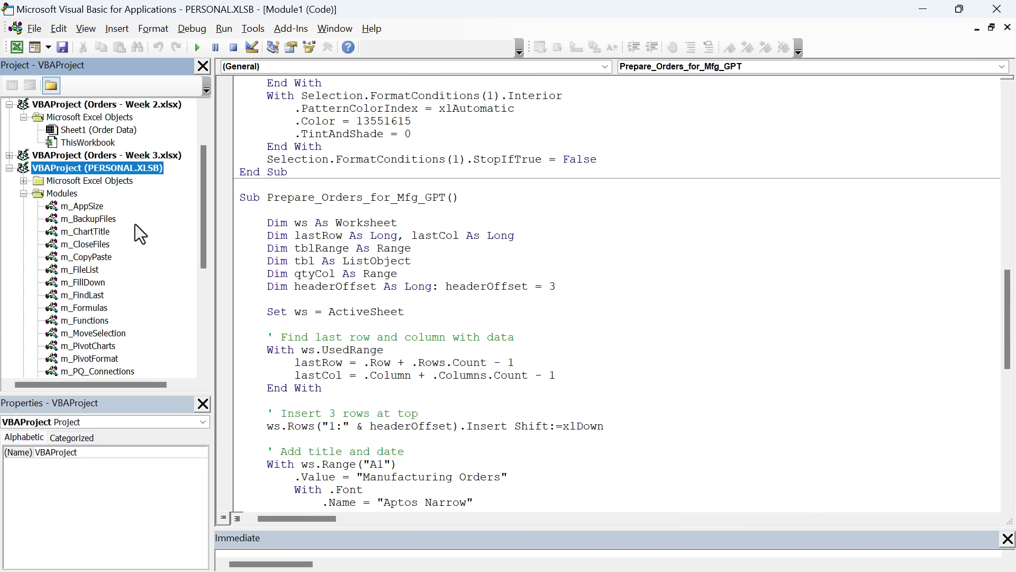
pyautogui.scroll(-5, 76, 277)
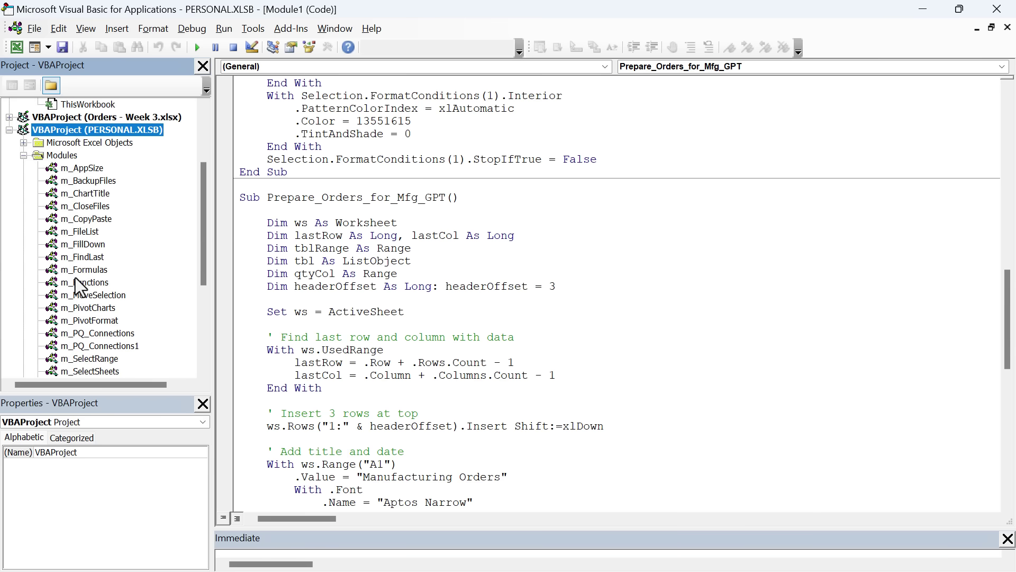
pyautogui.scroll(-1, 79, 288)
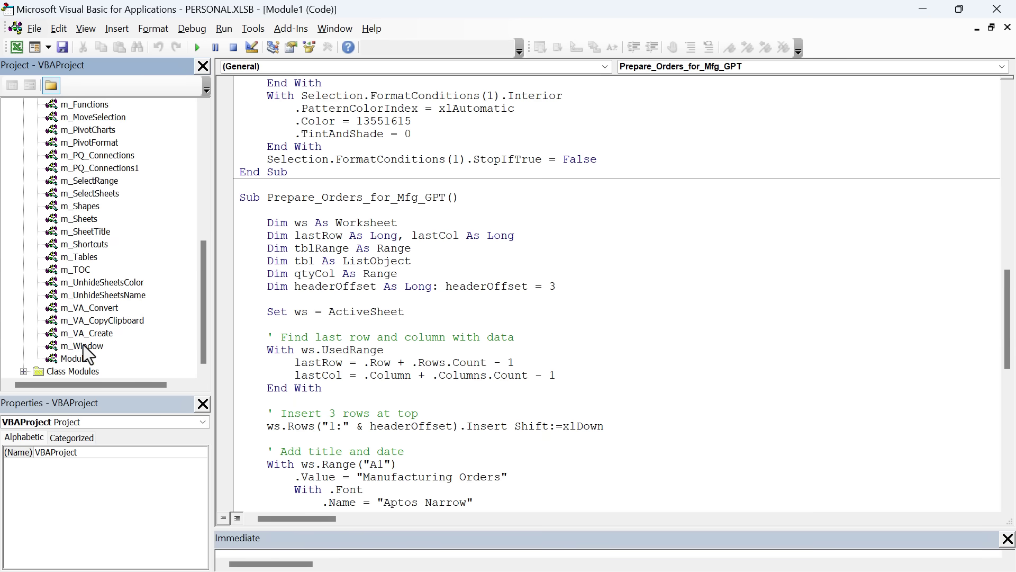
pyautogui.doubleClick(79, 359)
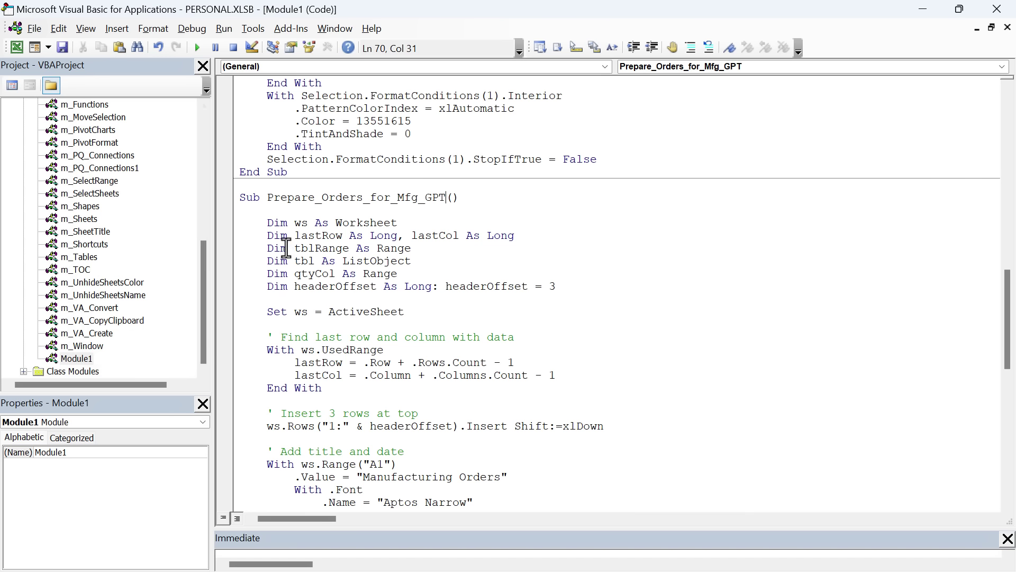
# - Return to the Orders - Week 3 table in Excel, glancing at the My Macros tab before Developer
pyautogui.click(16, 49)
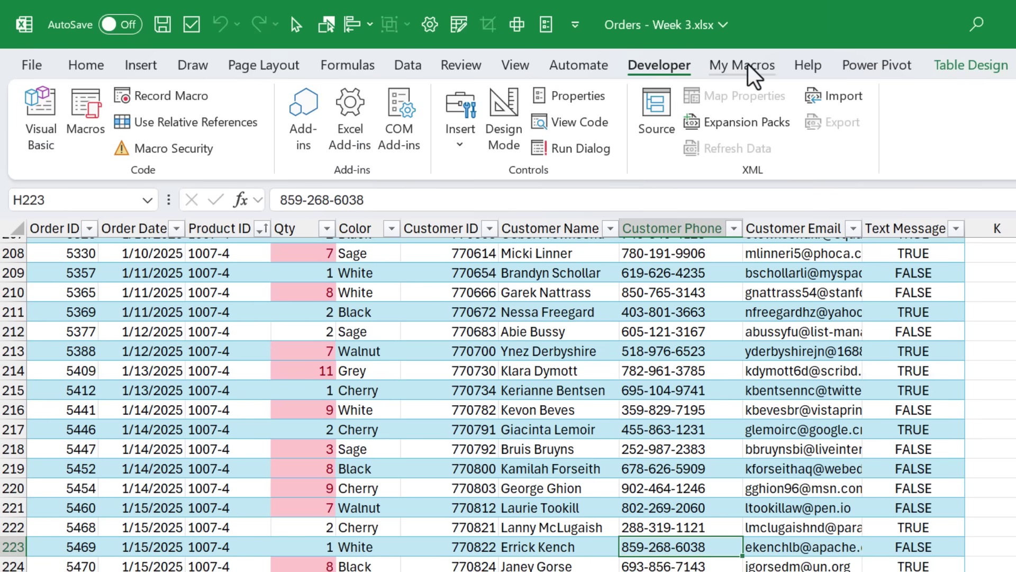
pyautogui.click(752, 67)
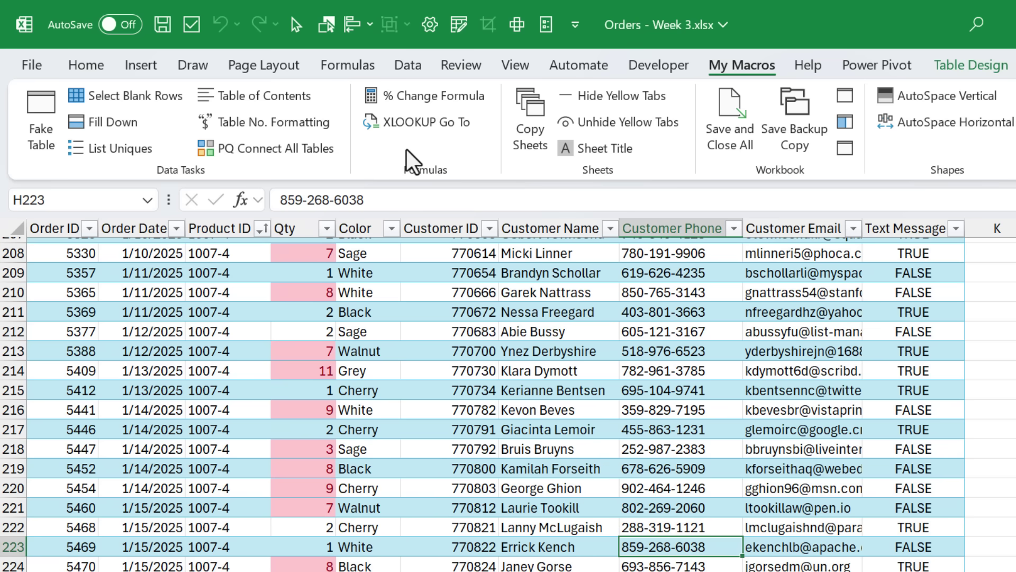
pyautogui.click(640, 68)
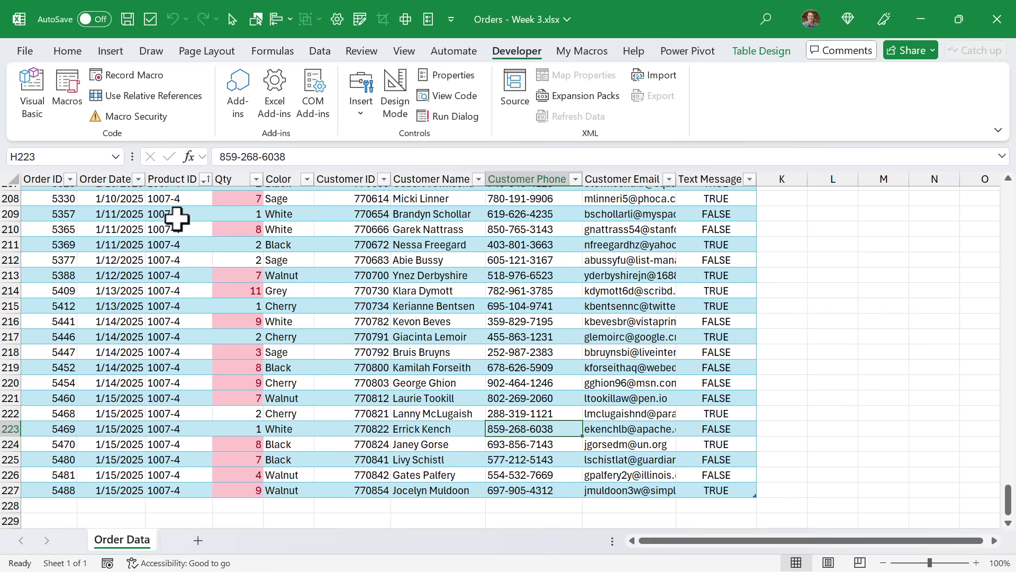
# - Bring up the Dynamic Excel Macro Refactor chat and scroll down to its refactored code block
pyautogui.hotkey('alt', 'Tab')
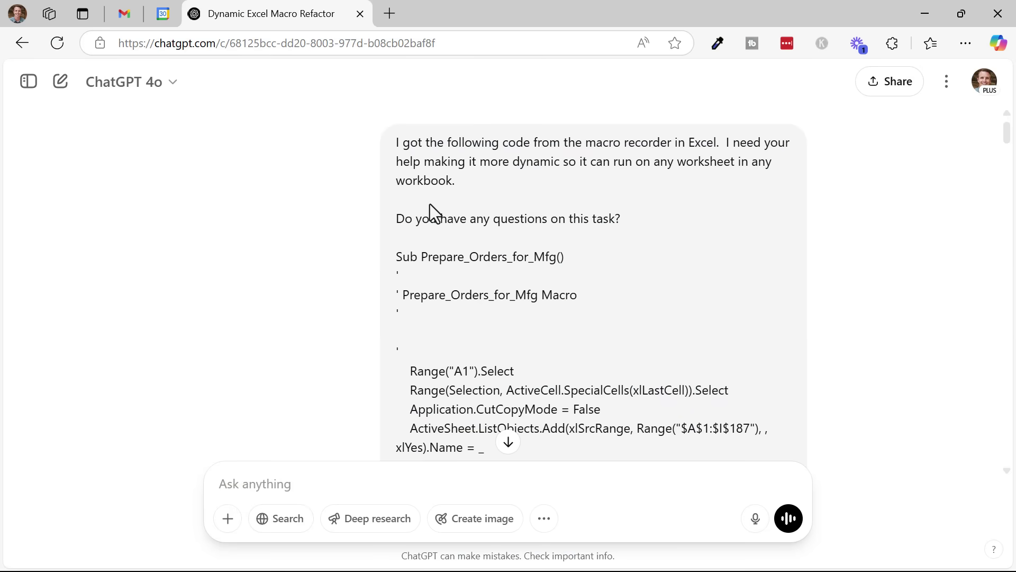
pyautogui.scroll(-7, 429, 204)
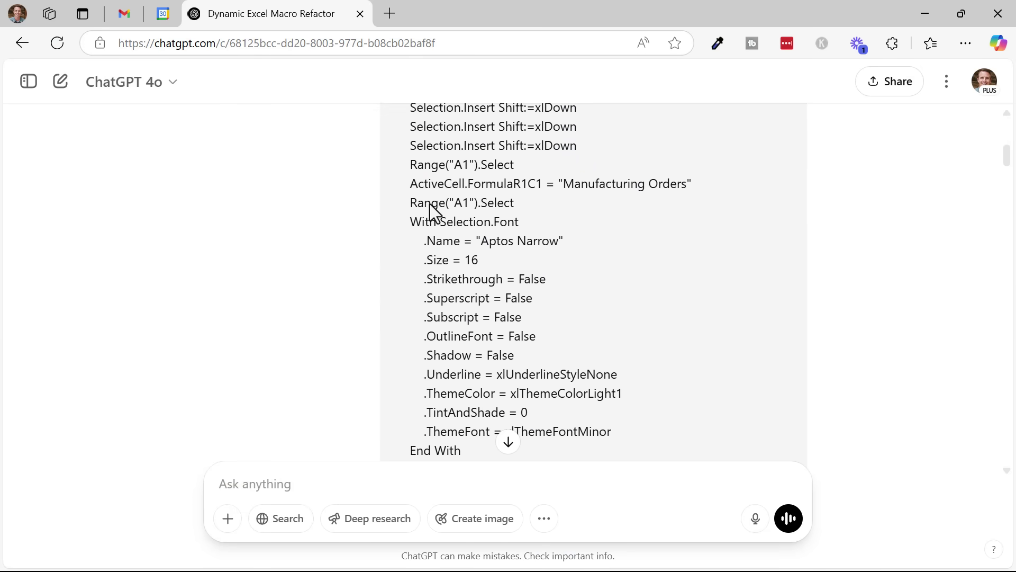
pyautogui.scroll(-4, 476, 263)
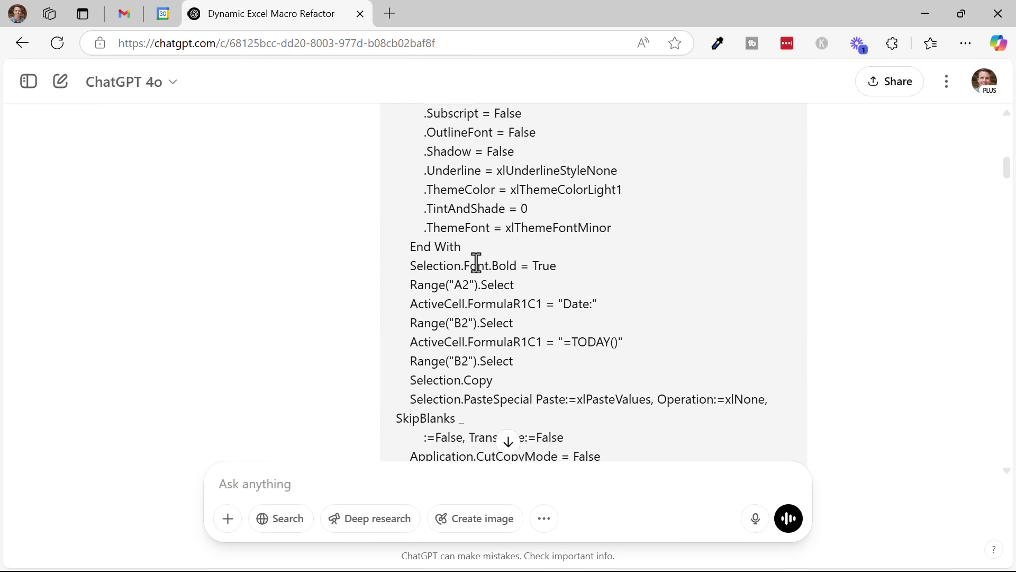
pyautogui.scroll(-5, 476, 263)
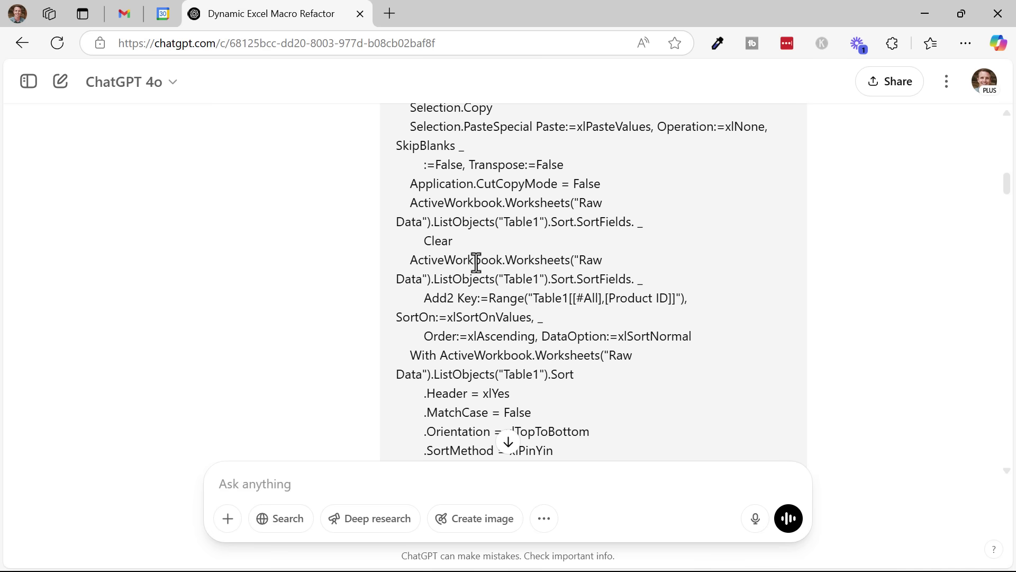
pyautogui.scroll(-10, 476, 262)
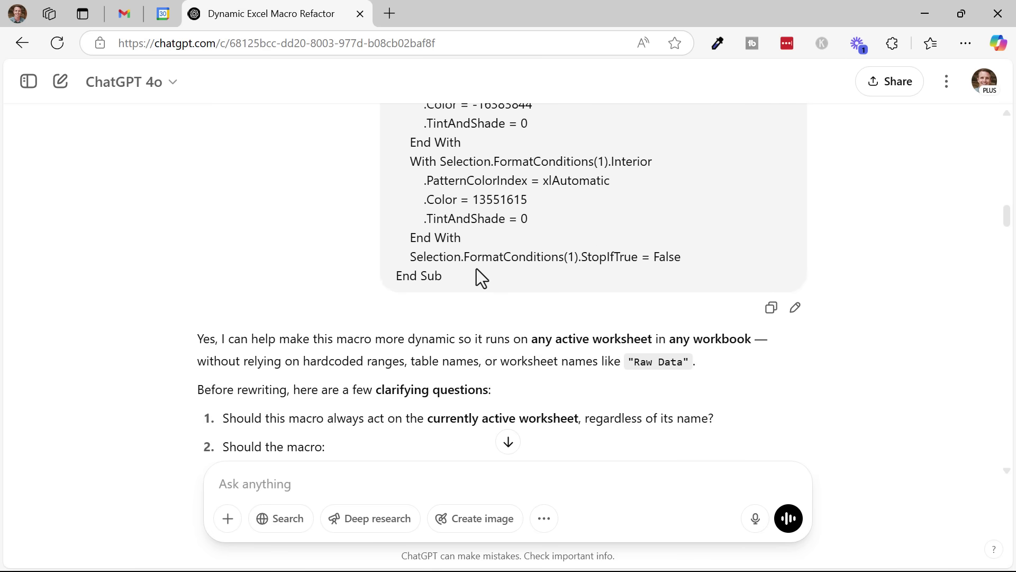
pyautogui.scroll(-12, 477, 268)
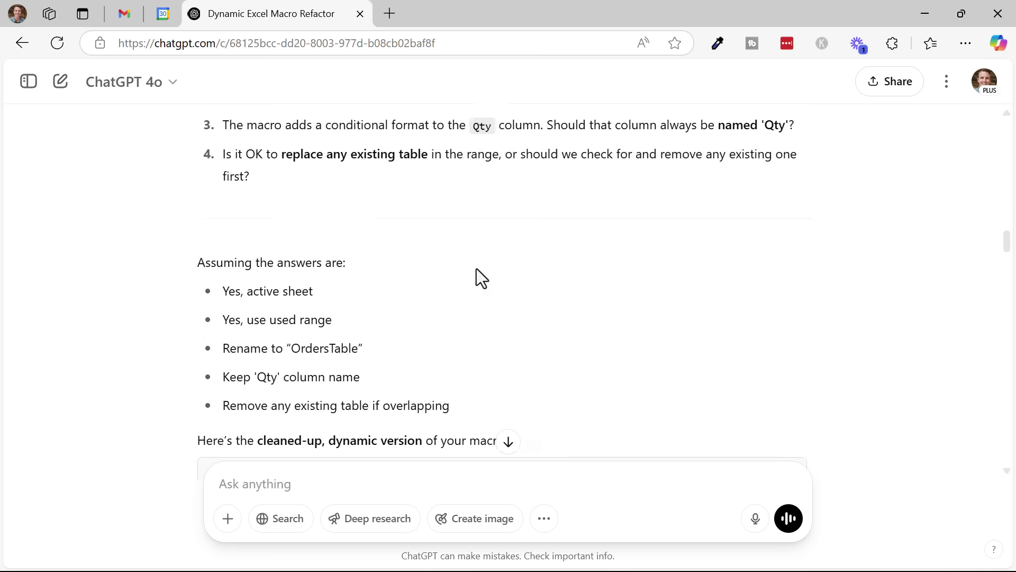
pyautogui.scroll(-2, 476, 269)
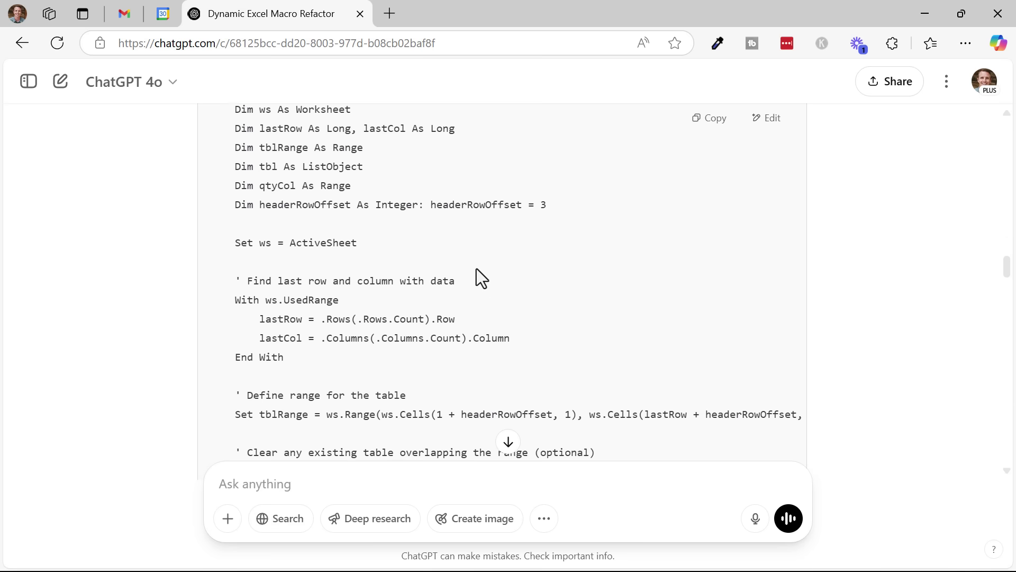